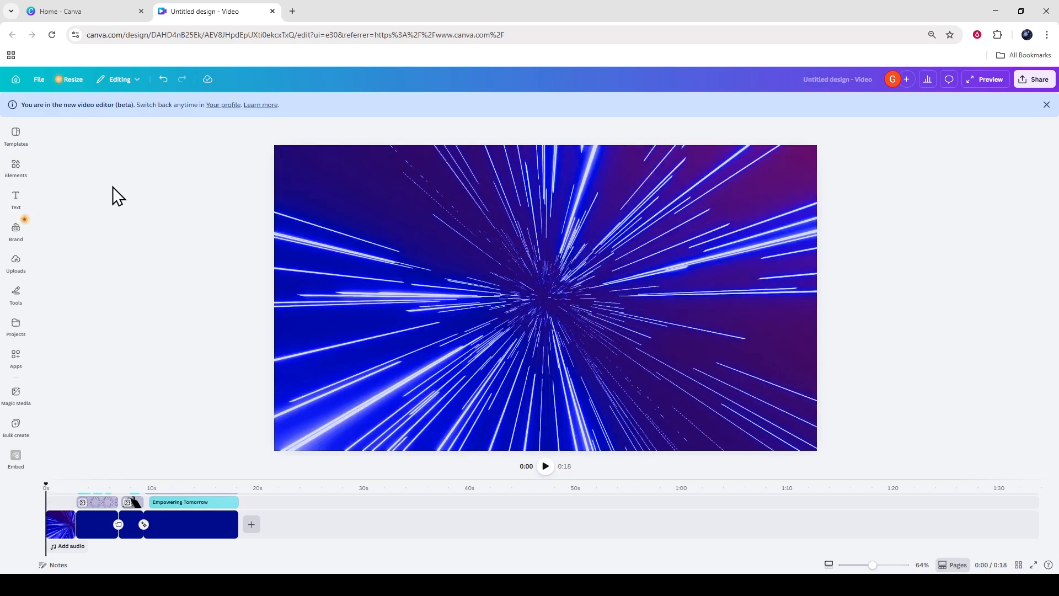
On the home page, browse the Videos category of the Create a design window, and return to the open video design
{"action": "left_click", "coordinate": [94, 7]}
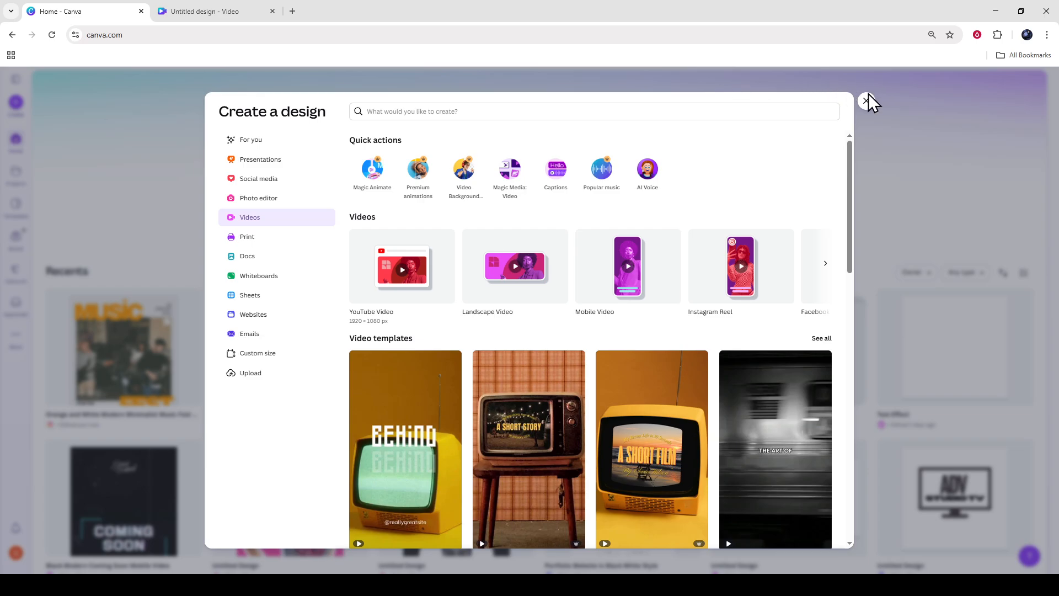
{"action": "left_click", "coordinate": [866, 99]}
{"action": "left_click", "coordinate": [118, 35]}
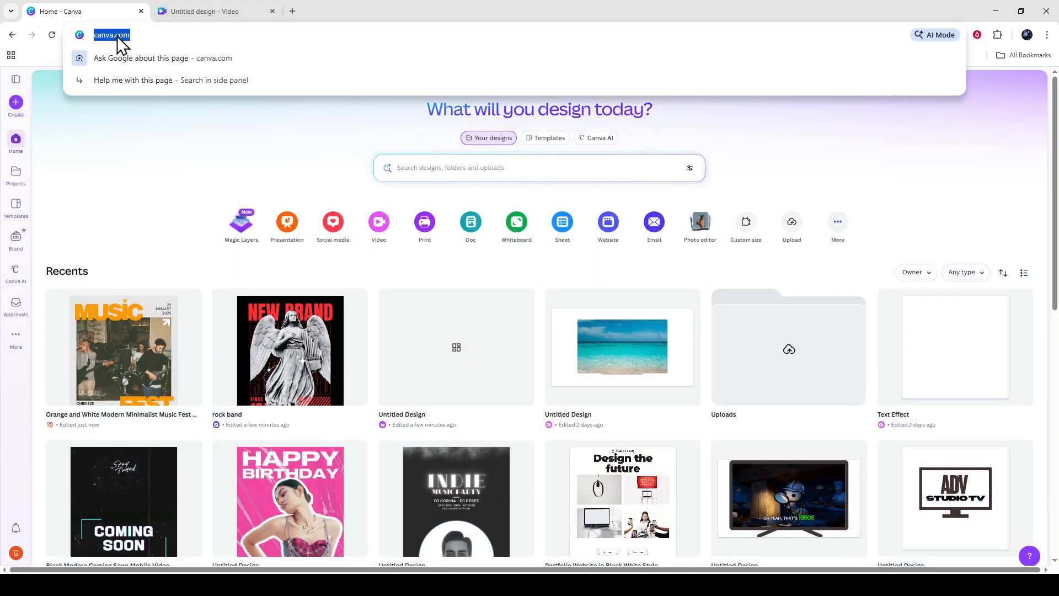
{"action": "left_click", "coordinate": [201, 15]}
{"action": "left_click", "coordinate": [93, 12]}
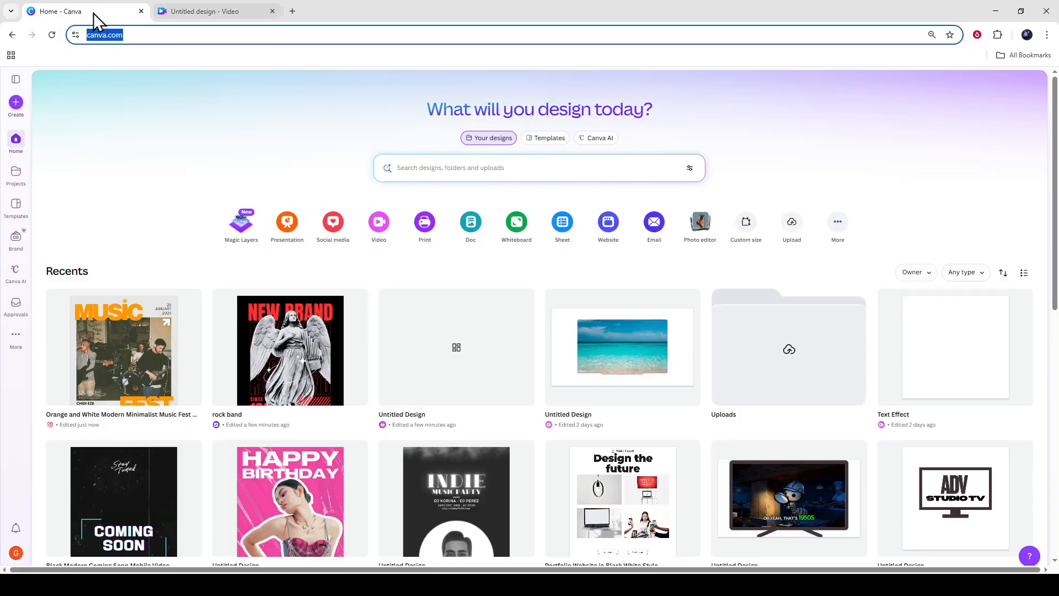
{"action": "left_click", "coordinate": [16, 110]}
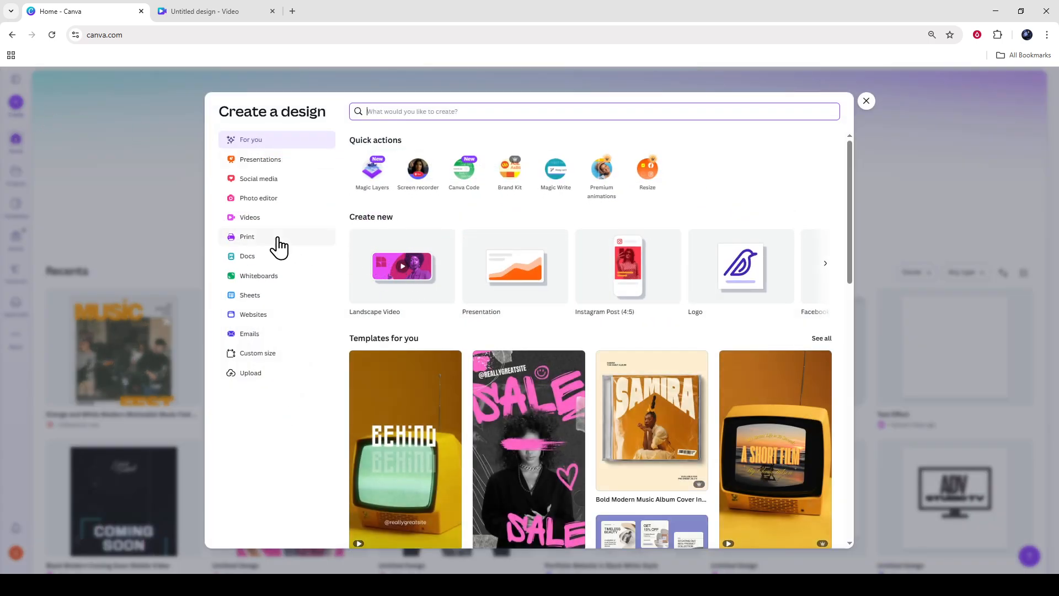
{"action": "left_click", "coordinate": [260, 218]}
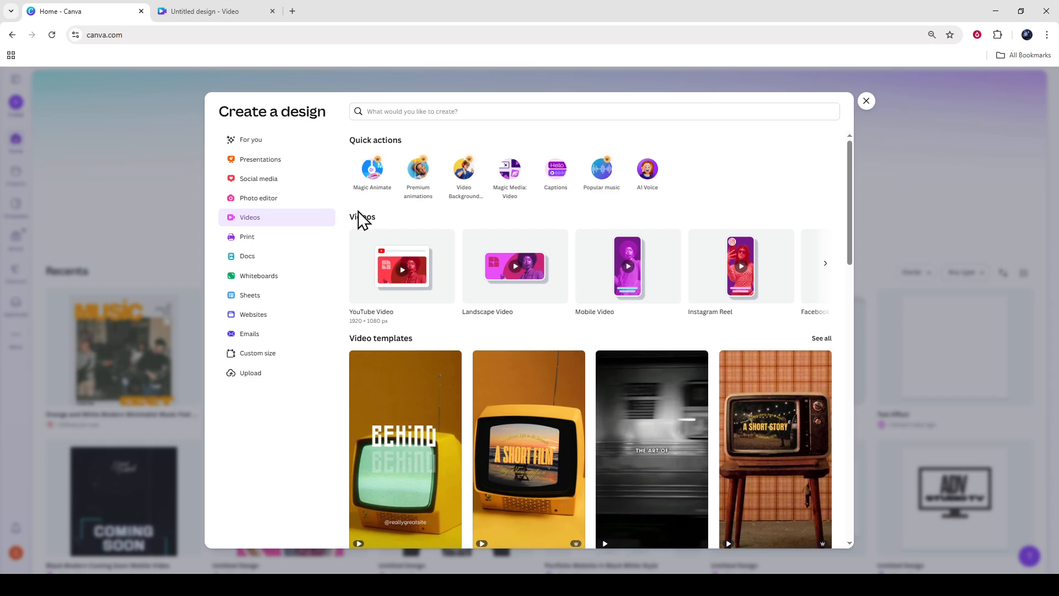
{"action": "left_click", "coordinate": [203, 11]}
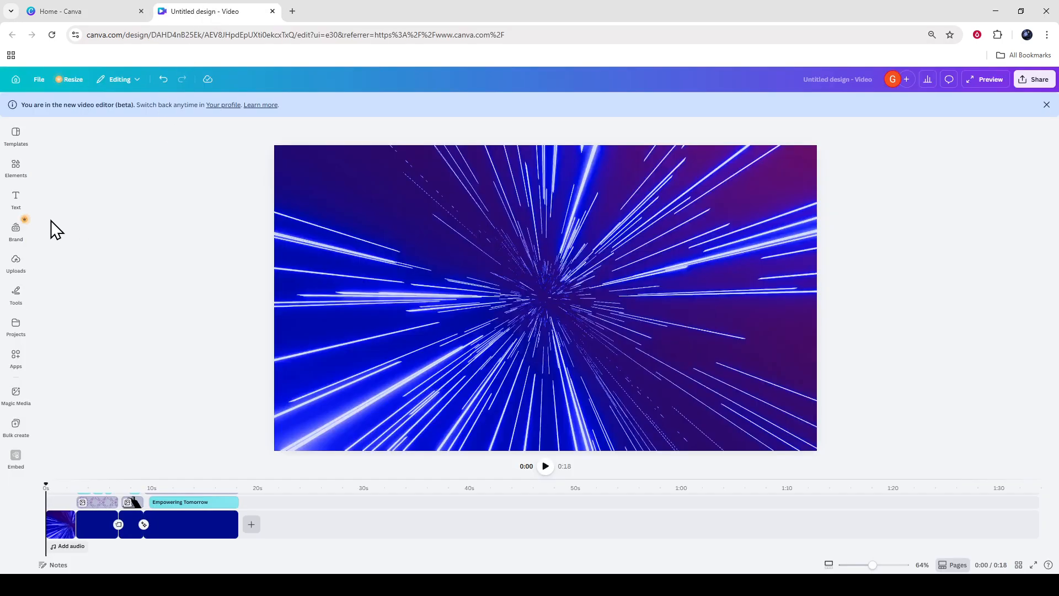
Delete the Empowering Tomorrow title and the two short graphic clips before it from the timeline
{"action": "left_click", "coordinate": [16, 259]}
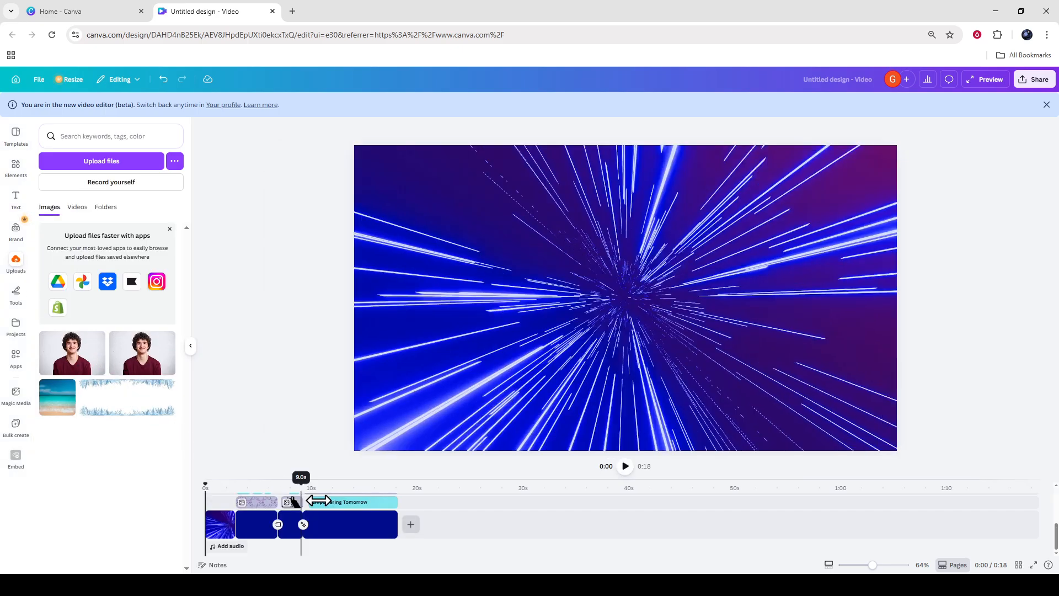
{"action": "left_click", "coordinate": [358, 506]}
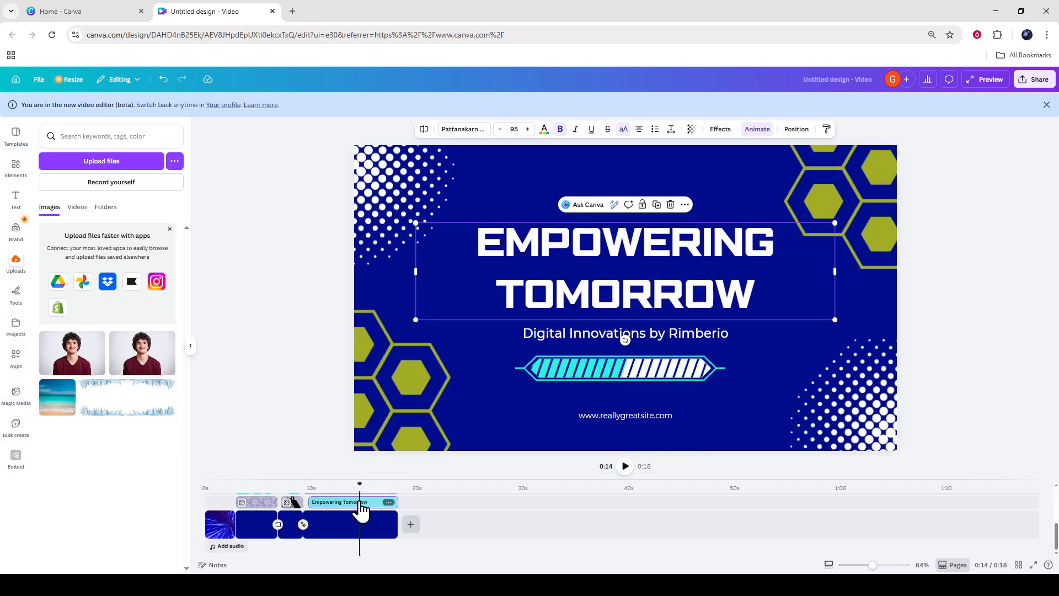
{"action": "left_click", "coordinate": [262, 502]}
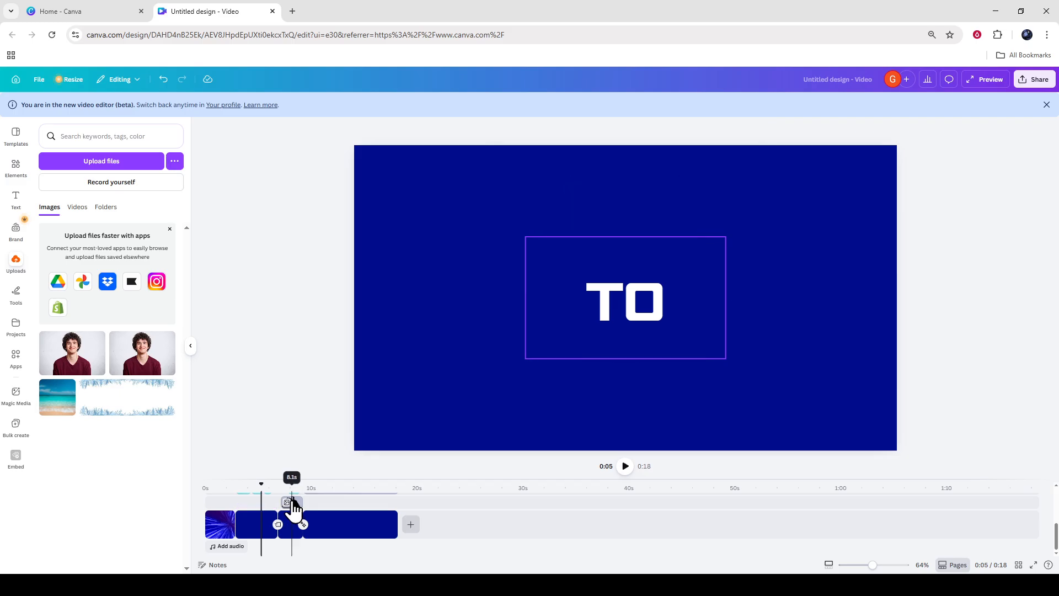
{"action": "left_click", "coordinate": [293, 503]}
{"action": "left_click", "coordinate": [291, 524]}
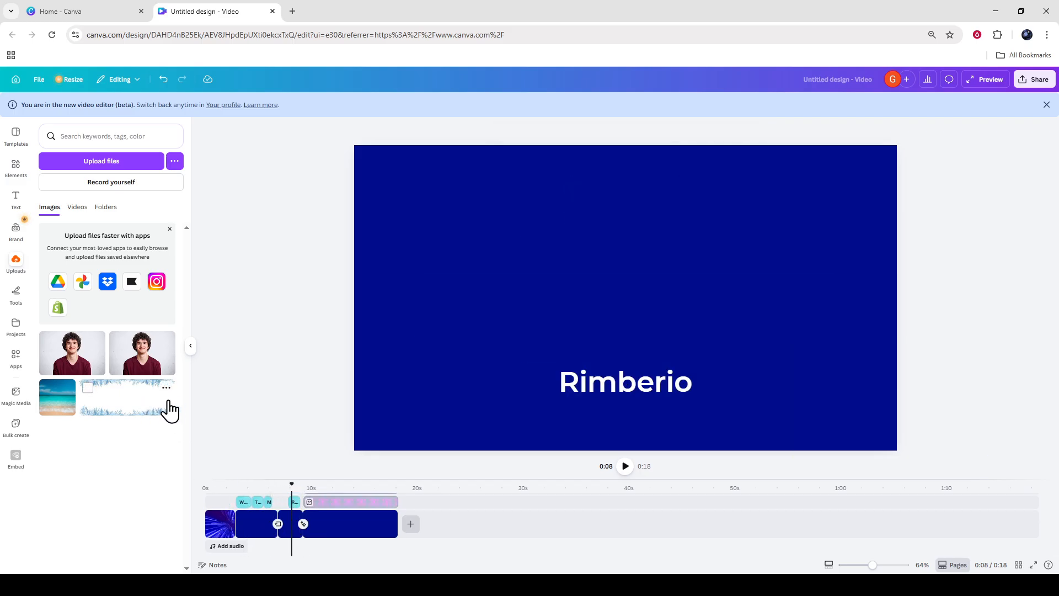
Delete the solid blue scenes after the opening light-streak clip and return the playhead to the start of the timeline
{"action": "left_click", "coordinate": [608, 382]}
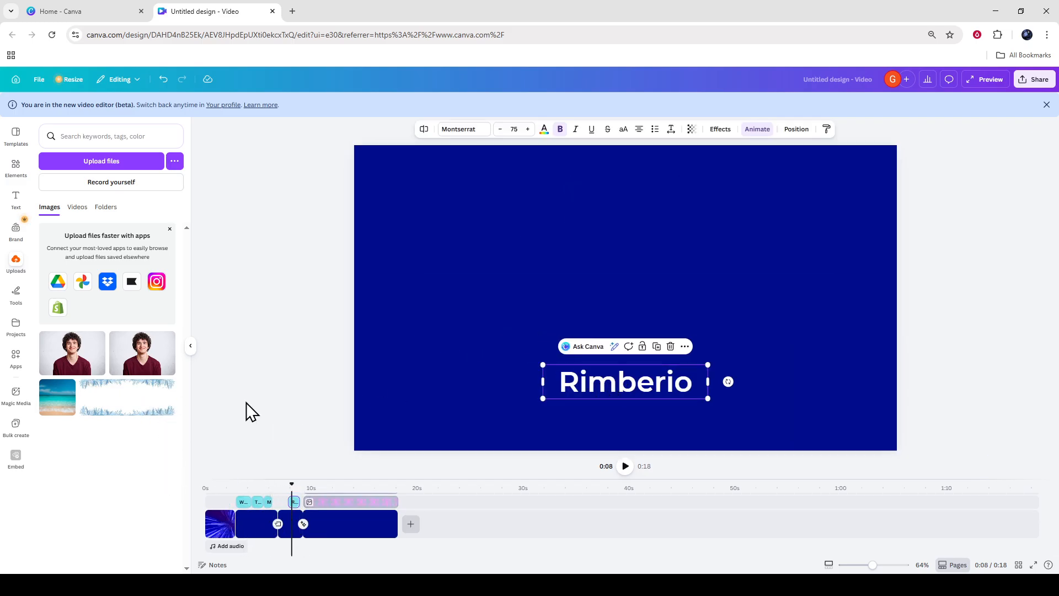
{"action": "left_click", "coordinate": [248, 422]}
{"action": "left_click_drag", "start_coordinate": [297, 491], "coordinate": [207, 492]}
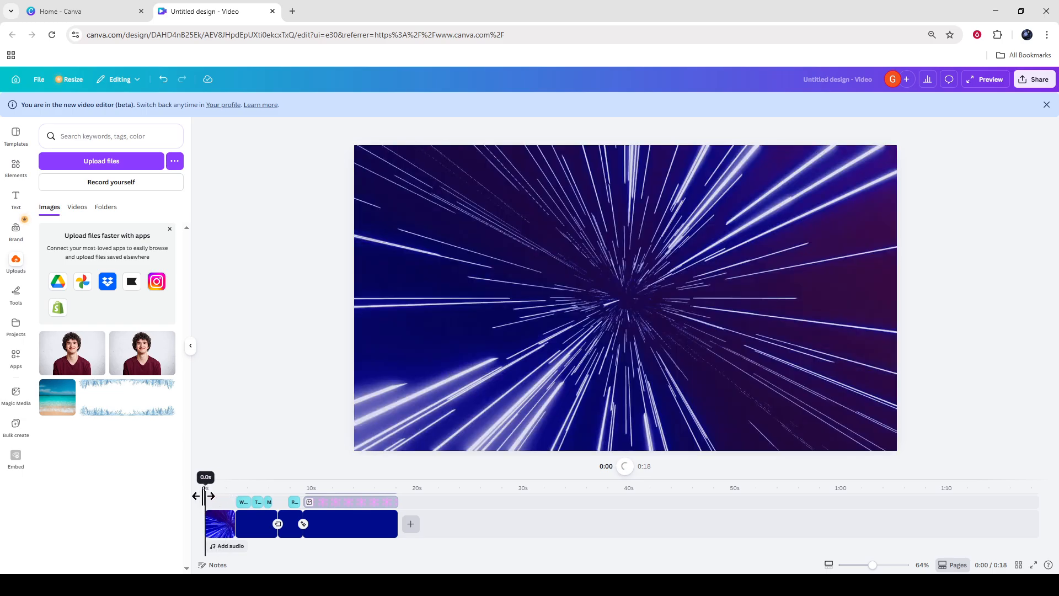
{"action": "left_click", "coordinate": [258, 532]}
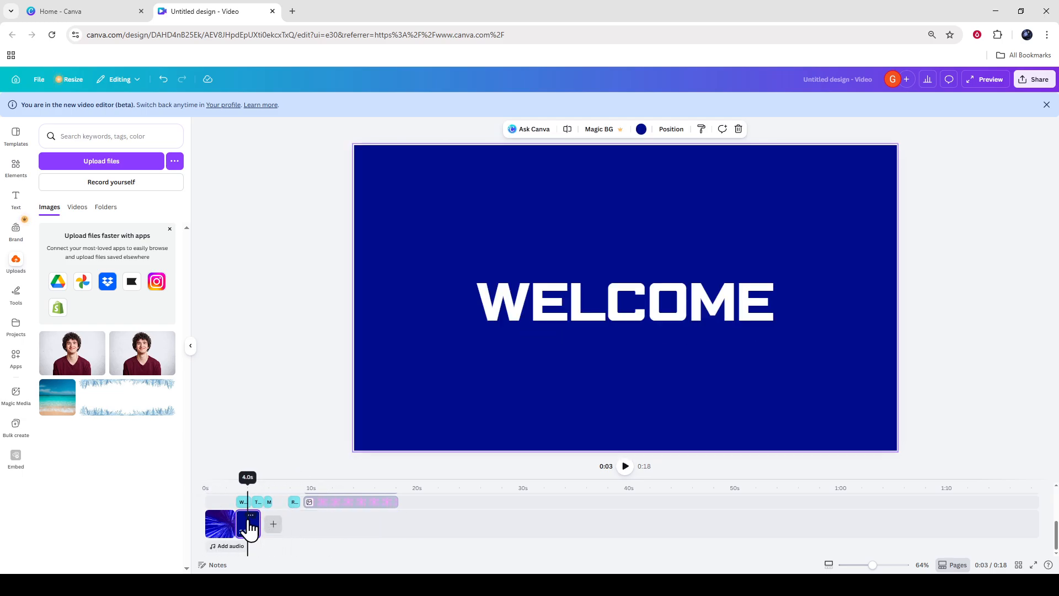
{"action": "key", "text": "Delete"}
{"action": "left_click_drag", "start_coordinate": [236, 484], "coordinate": [208, 481]}
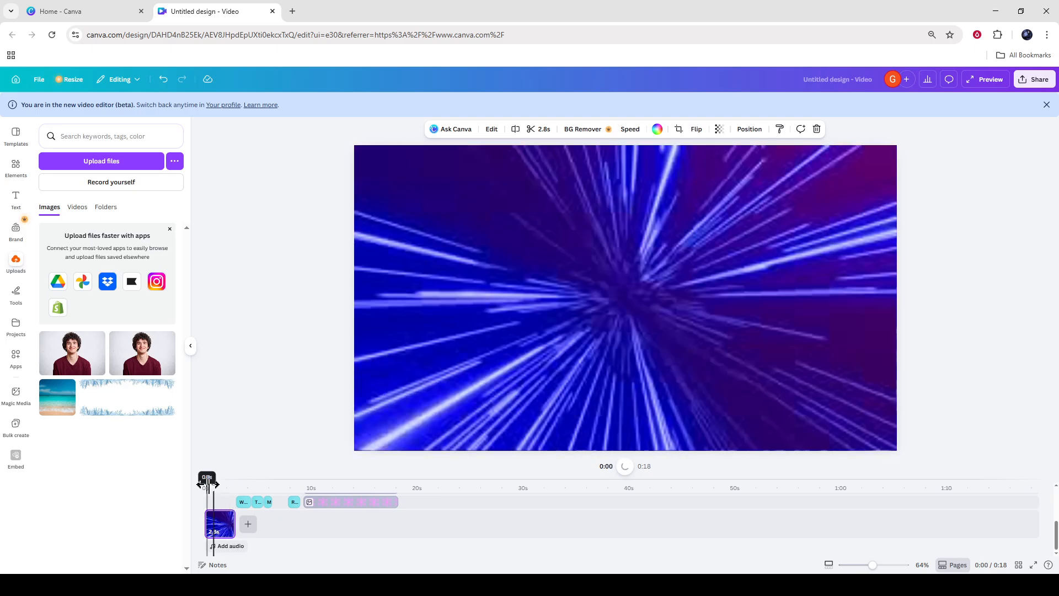
Delete the short text clips and the long graphic clip from the overlay track to clear space on the timeline
{"action": "left_click", "coordinate": [190, 346]}
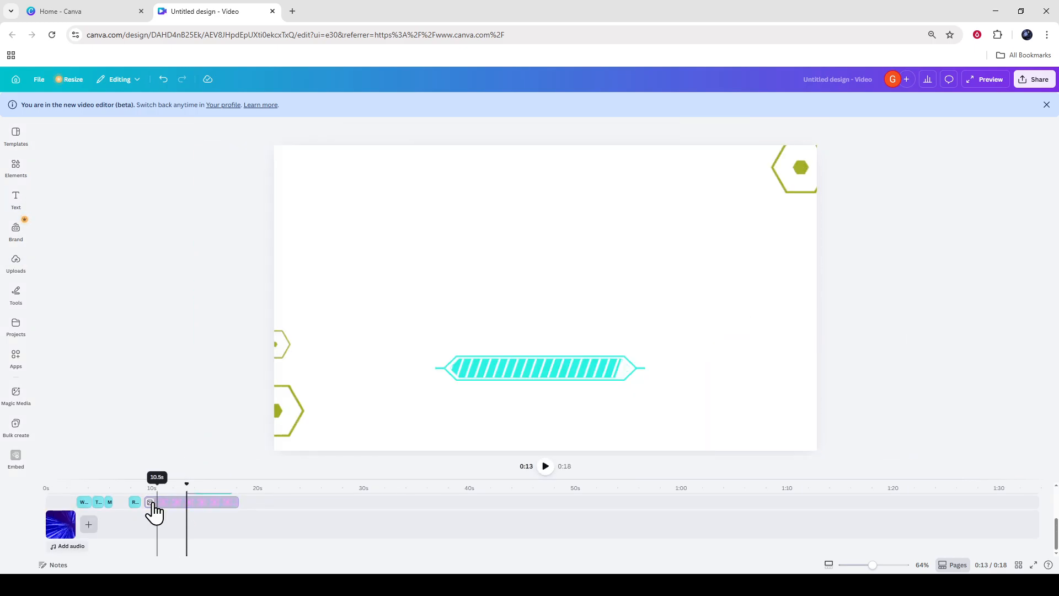
{"action": "left_click", "coordinate": [106, 502]}
{"action": "left_click_drag", "start_coordinate": [107, 501], "coordinate": [88, 502]}
{"action": "left_click", "coordinate": [108, 525]}
{"action": "left_click", "coordinate": [188, 506]}
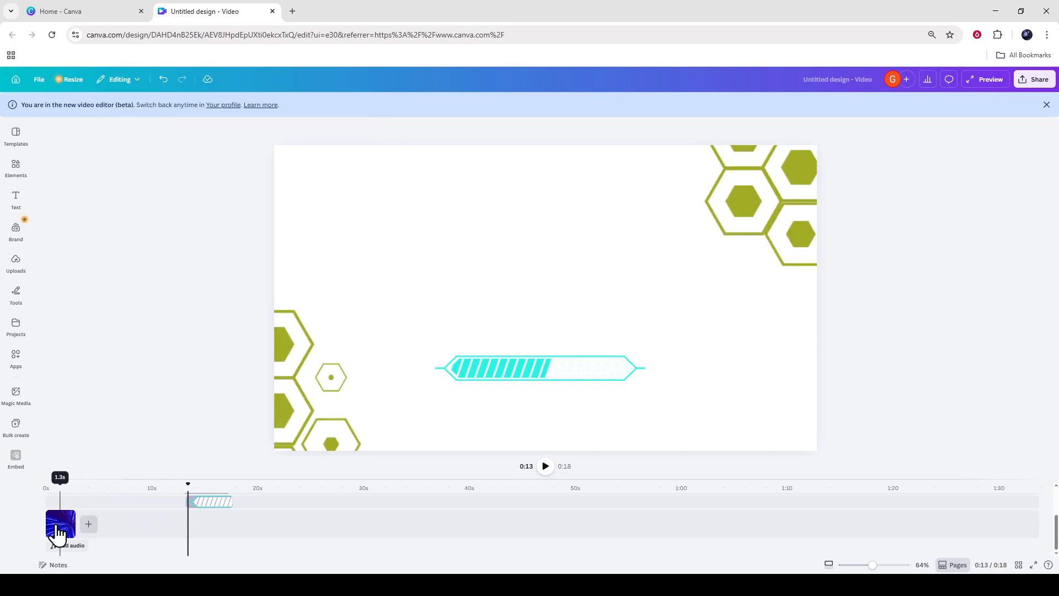
Extend the opening light-streak clip to 4.0 s by trimming its end
{"action": "left_click", "coordinate": [60, 525]}
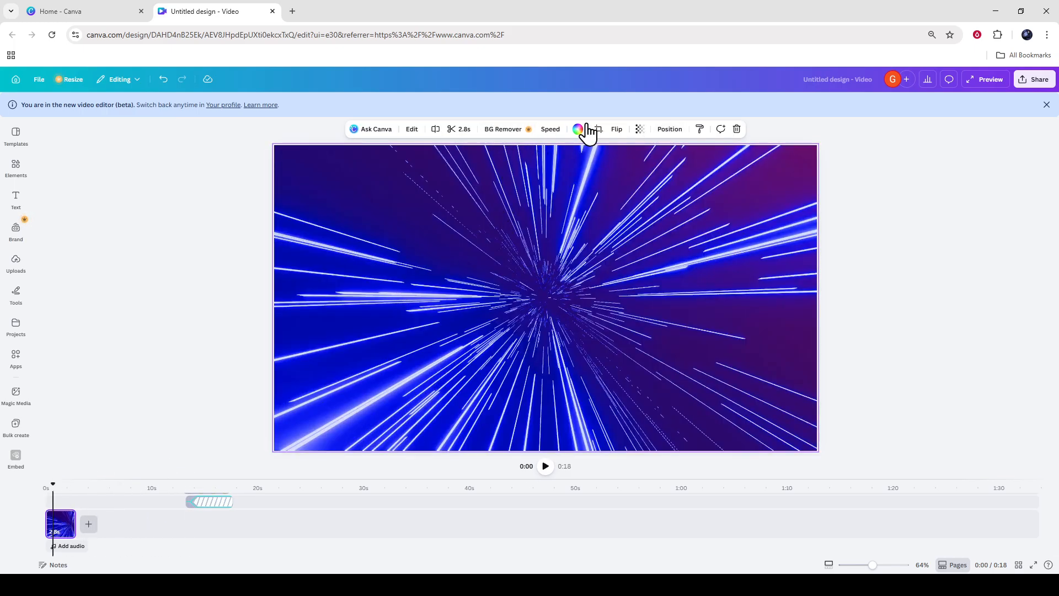
{"action": "left_click", "coordinate": [462, 129]}
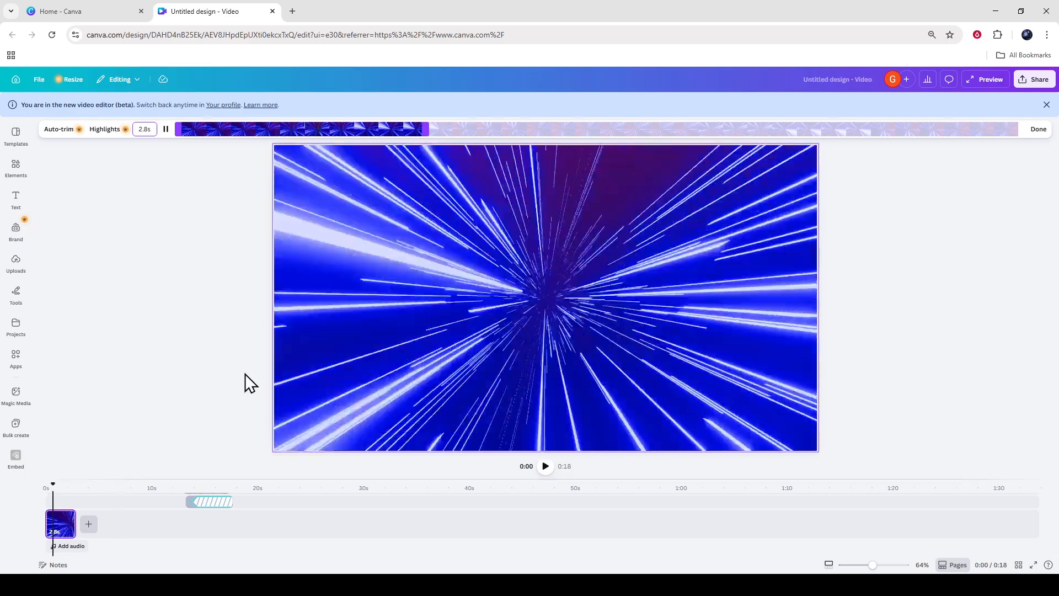
{"action": "key", "text": "space"}
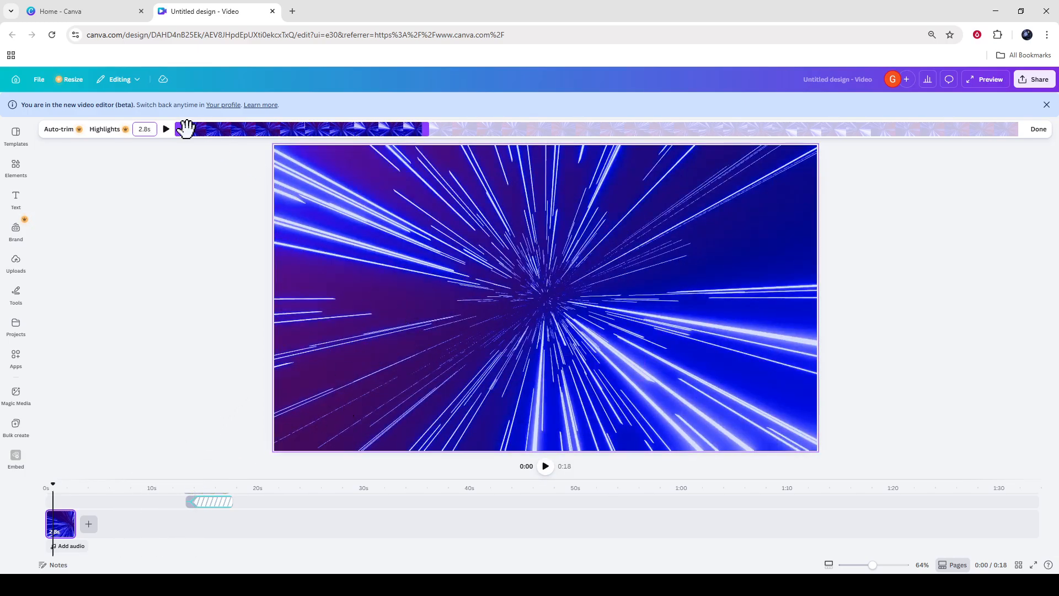
{"action": "mouse_move", "coordinate": [177, 133]}
{"action": "left_mouse_down"}
{"action": "mouse_move", "coordinate": [227, 132]}
{"action": "mouse_move", "coordinate": [170, 136]}
{"action": "left_mouse_up"}
{"action": "left_click_drag", "start_coordinate": [436, 134], "coordinate": [519, 143]}
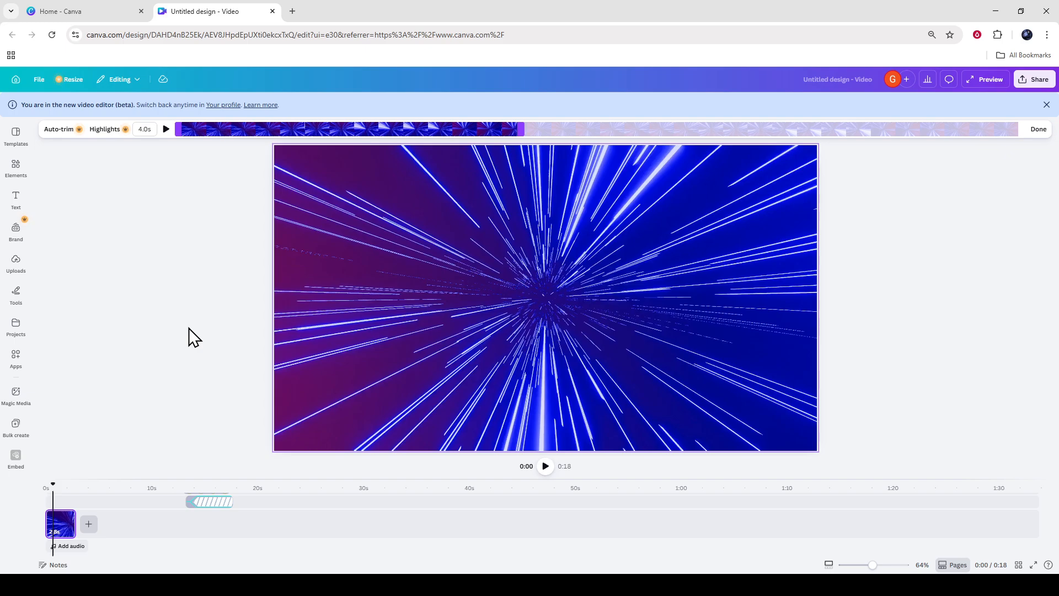
{"action": "left_click", "coordinate": [1038, 129]}
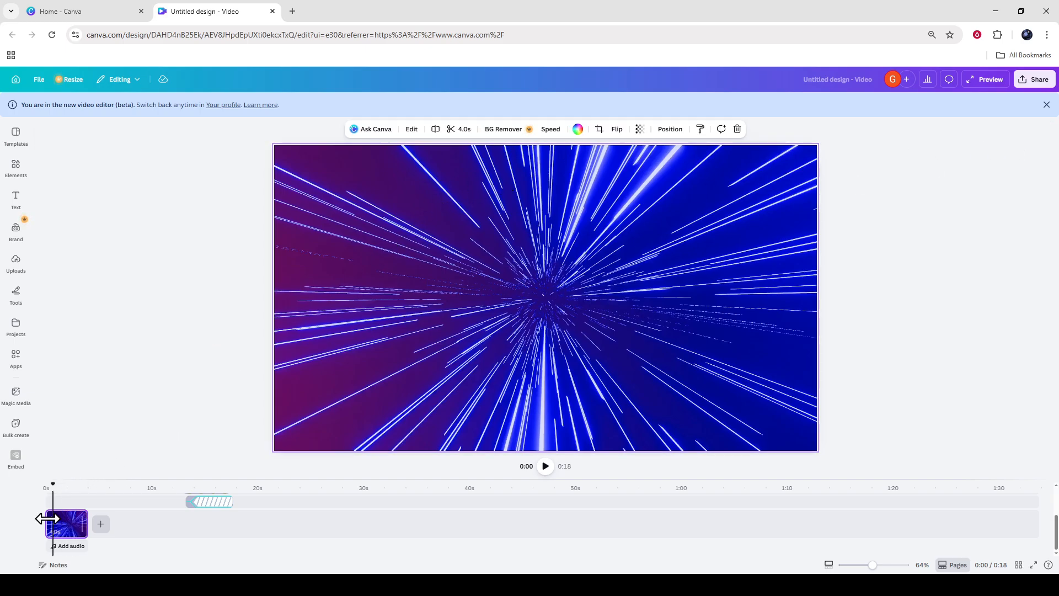
Reopen the opening clip's trim view to review its duration, and close it without changing the length
{"action": "left_click", "coordinate": [68, 524]}
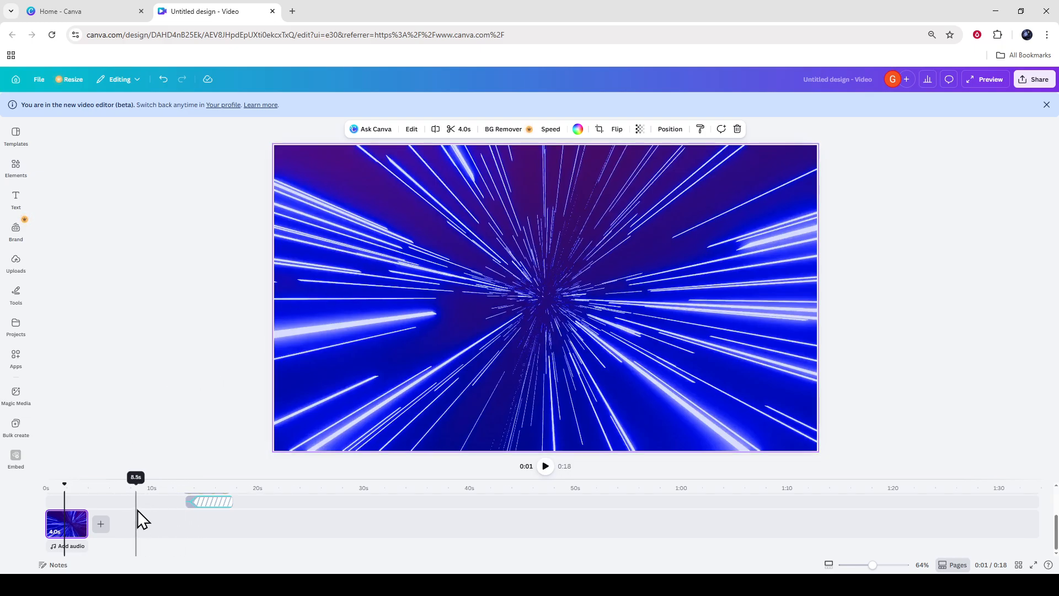
{"action": "left_click", "coordinate": [458, 128]}
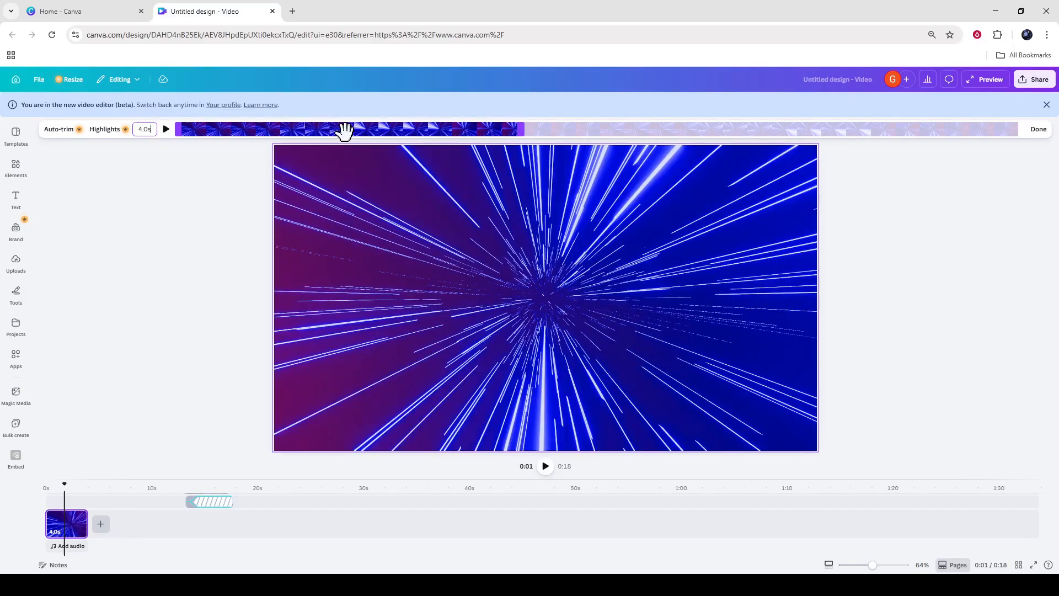
{"action": "left_click", "coordinate": [1037, 130]}
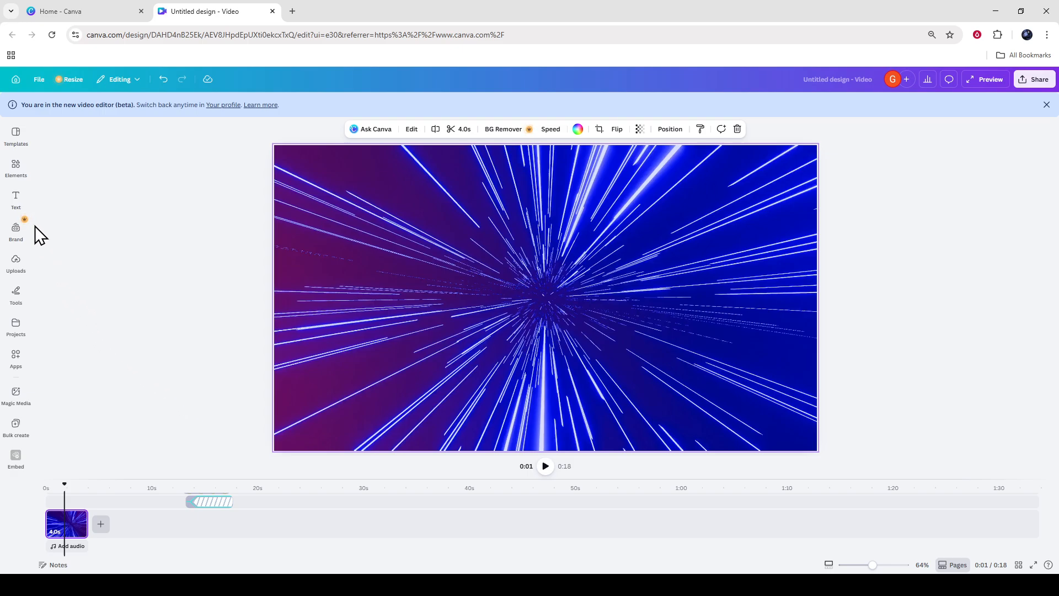
Add a heading reading "This is Video" over the light-streak clip
{"action": "left_click", "coordinate": [15, 199]}
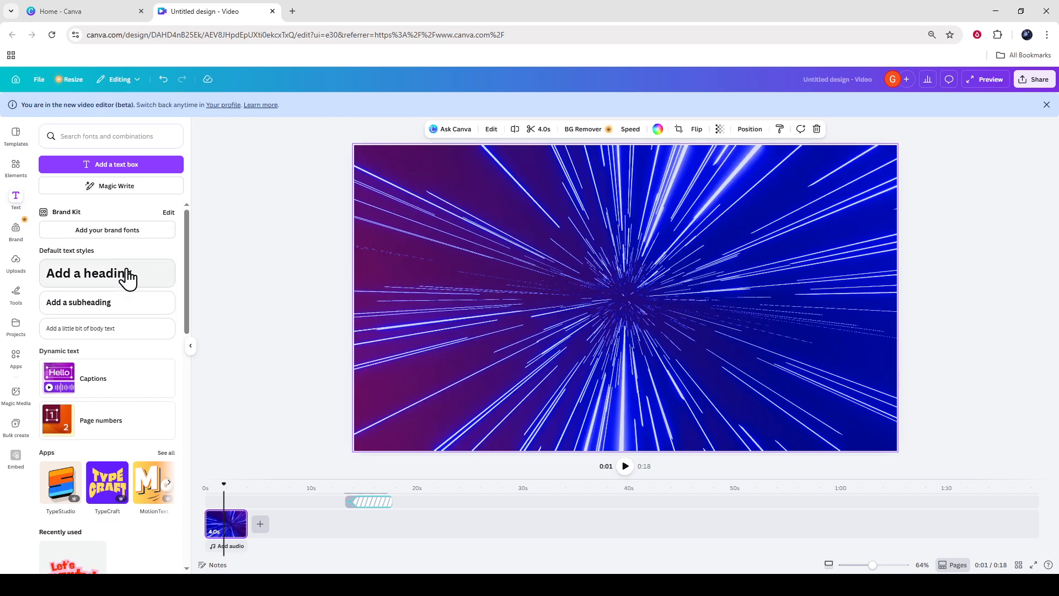
{"action": "left_click", "coordinate": [127, 276]}
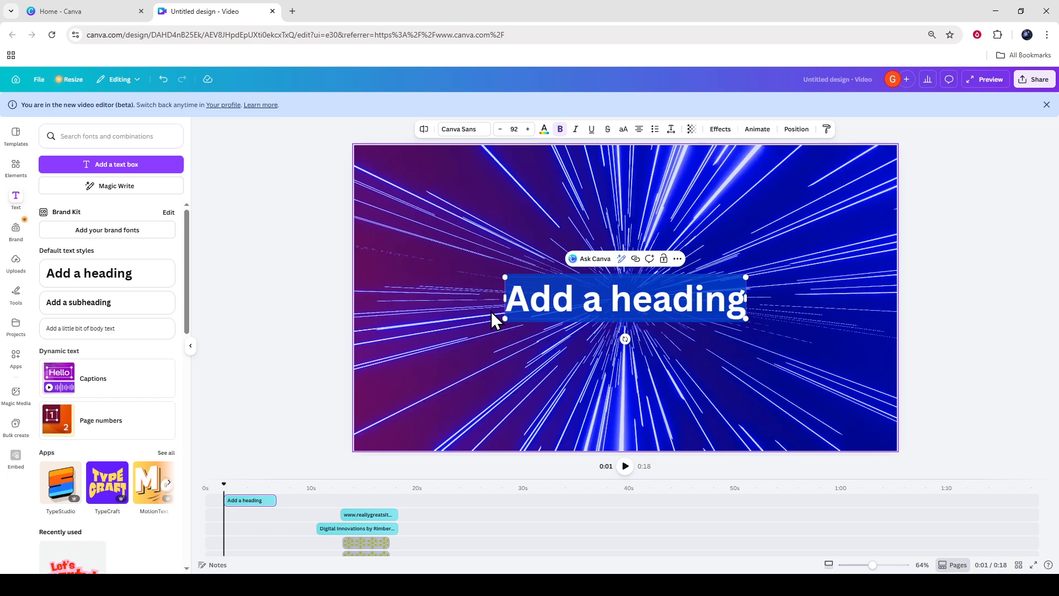
{"action": "type", "text": "Thiss"}
{"action": "key", "text": "BackSpace"}
{"action": "type", "text": "is Video"}
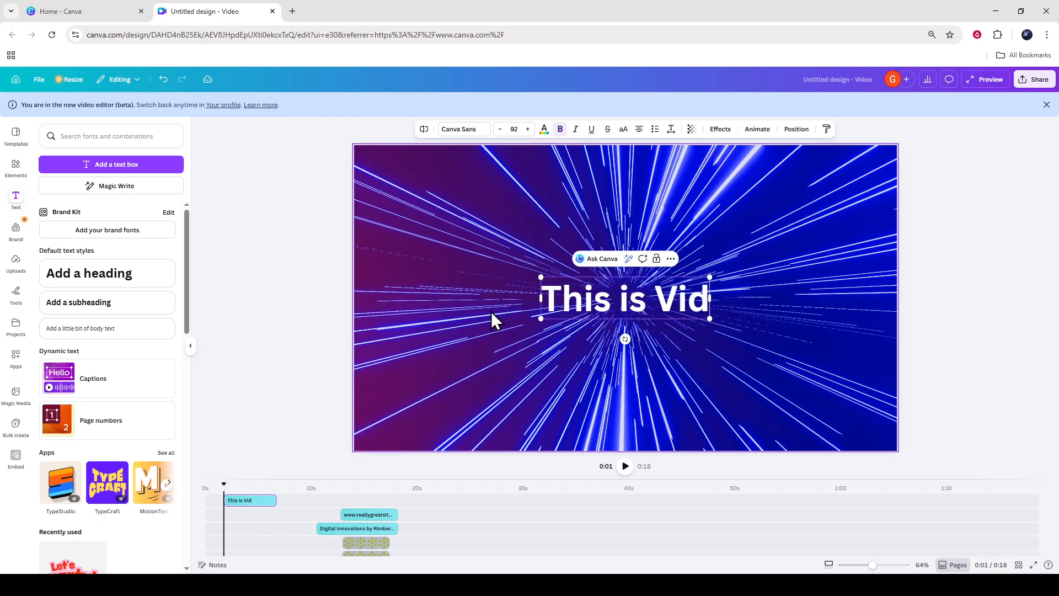
{"action": "left_click", "coordinate": [384, 293]}
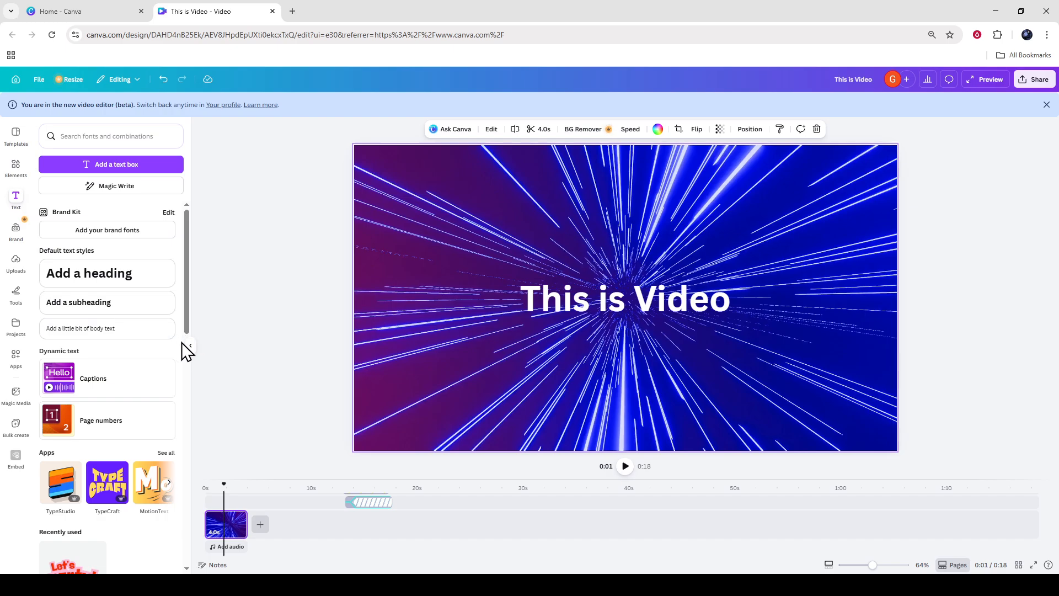
Move the "This is Video" heading slightly up and right of the canvas centre
{"action": "left_click", "coordinate": [189, 346]}
{"action": "left_click", "coordinate": [532, 286]}
{"action": "mouse_move", "coordinate": [543, 294]}
{"action": "left_mouse_down"}
{"action": "mouse_move", "coordinate": [522, 221]}
{"action": "mouse_move", "coordinate": [548, 255]}
{"action": "mouse_move", "coordinate": [548, 284]}
{"action": "left_mouse_up"}
Add the mountain lake video from the People group of stock videos to the canvas area left of the heading
{"action": "left_click", "coordinate": [18, 196]}
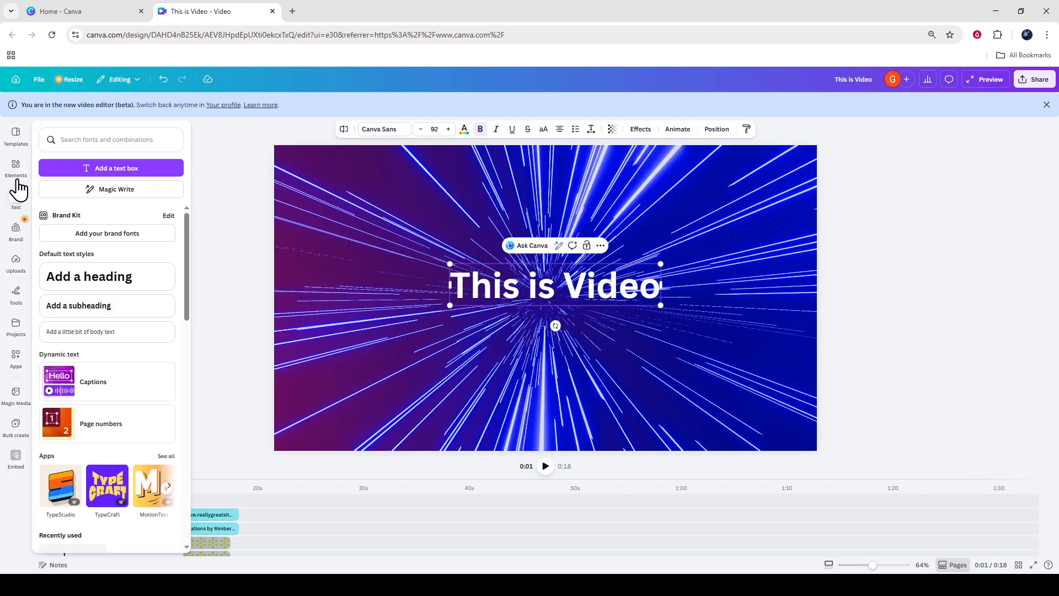
{"action": "left_click", "coordinate": [16, 169]}
{"action": "left_click", "coordinate": [110, 342]}
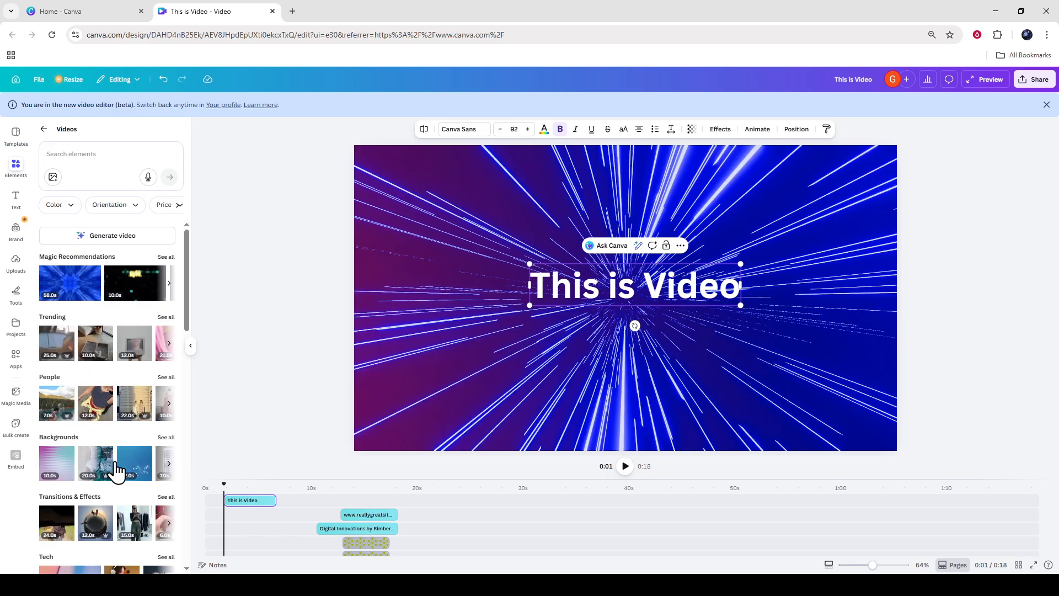
{"action": "left_click_drag", "start_coordinate": [56, 403], "coordinate": [437, 300]}
{"action": "left_click", "coordinate": [319, 281]}
{"action": "left_click", "coordinate": [435, 279]}
{"action": "left_click", "coordinate": [192, 346]}
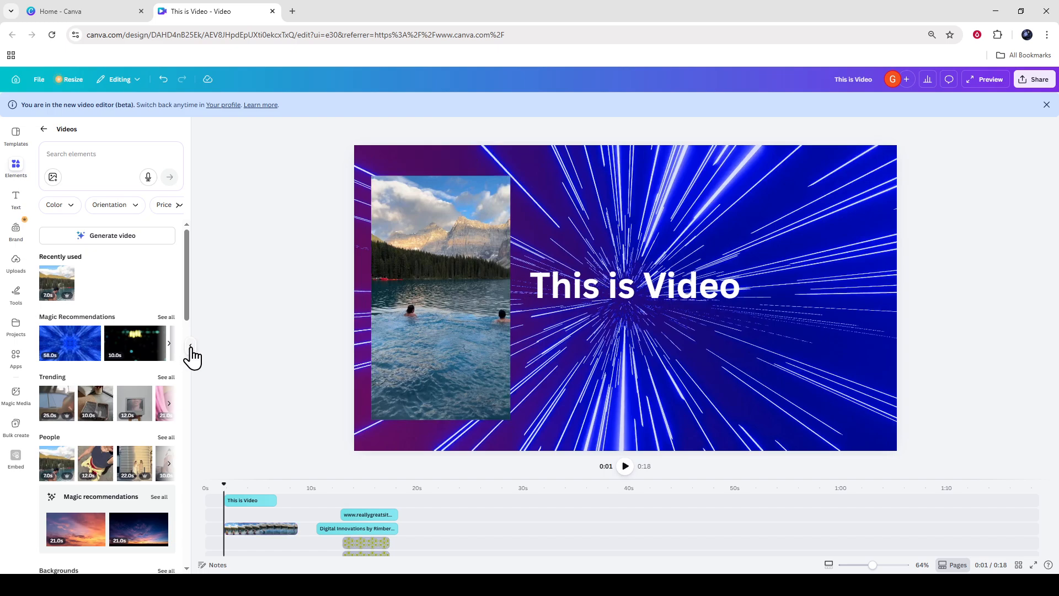
{"action": "left_click", "coordinate": [191, 345]}
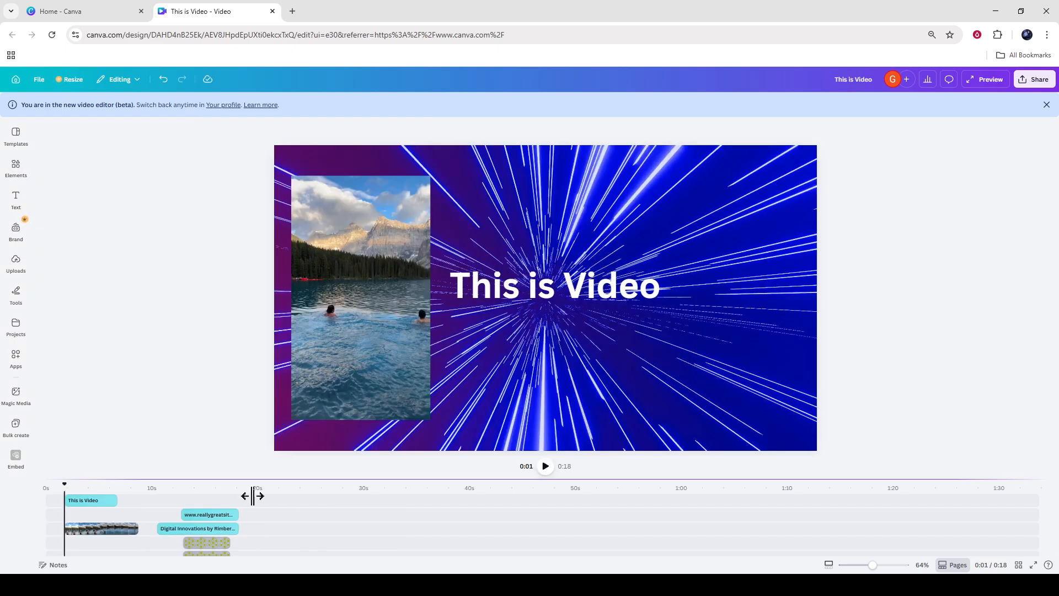
Examine the lake video and heading clips on the timeline, viewing the design at its start and at the ends of both clips
{"action": "left_click", "coordinate": [127, 530]}
{"action": "left_click_drag", "start_coordinate": [120, 486], "coordinate": [26, 481]}
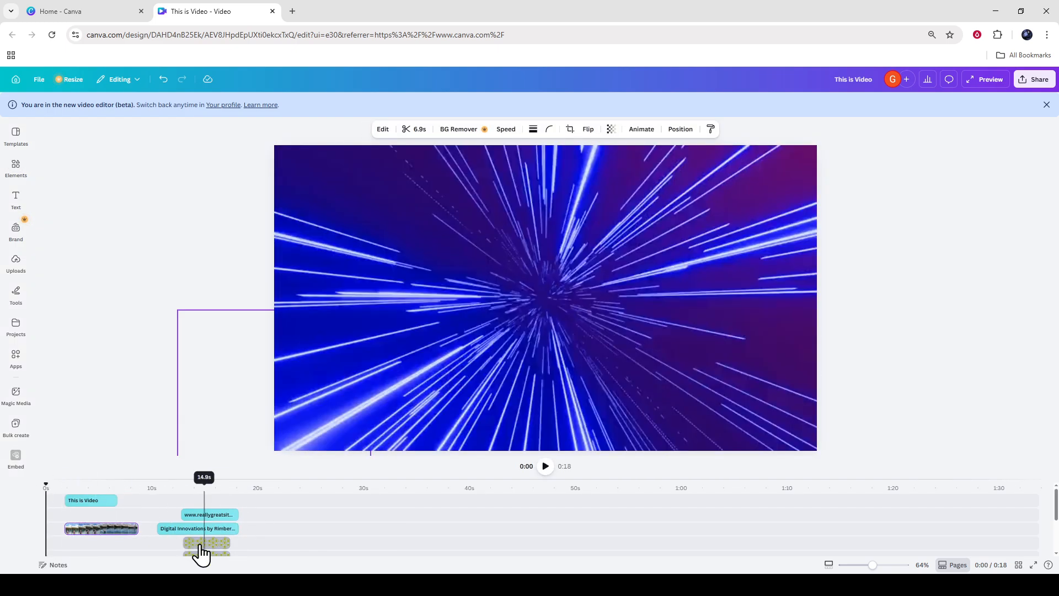
{"action": "right_click", "coordinate": [128, 532]}
{"action": "left_click", "coordinate": [141, 528]}
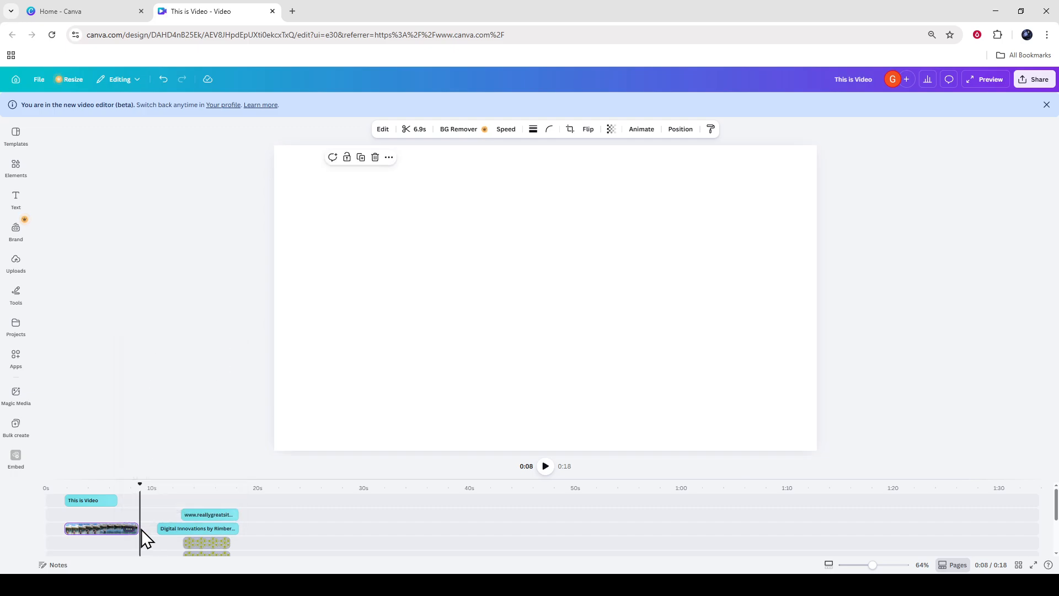
{"action": "left_click", "coordinate": [88, 500]}
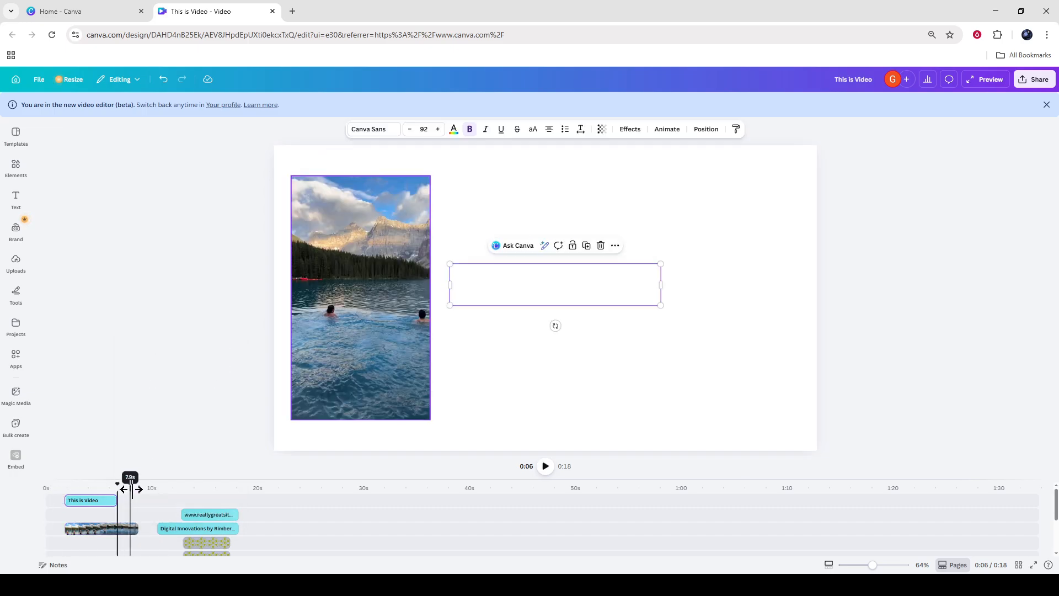
Move the mountain lake video onto the main video track directly after the light-streak clip and preview the result near the start
{"action": "mouse_move", "coordinate": [118, 488]}
{"action": "left_mouse_down"}
{"action": "mouse_move", "coordinate": [44, 486]}
{"action": "mouse_move", "coordinate": [135, 485]}
{"action": "mouse_move", "coordinate": [46, 485]}
{"action": "left_mouse_up"}
{"action": "scroll", "coordinate": [122, 546], "scroll_direction": "down", "scroll_amount": 1}
{"action": "scroll", "coordinate": [122, 538], "scroll_direction": "down", "scroll_amount": 1}
{"action": "scroll", "coordinate": [122, 537], "scroll_direction": "up", "scroll_amount": 1}
{"action": "left_click_drag", "start_coordinate": [92, 533], "coordinate": [113, 522]}
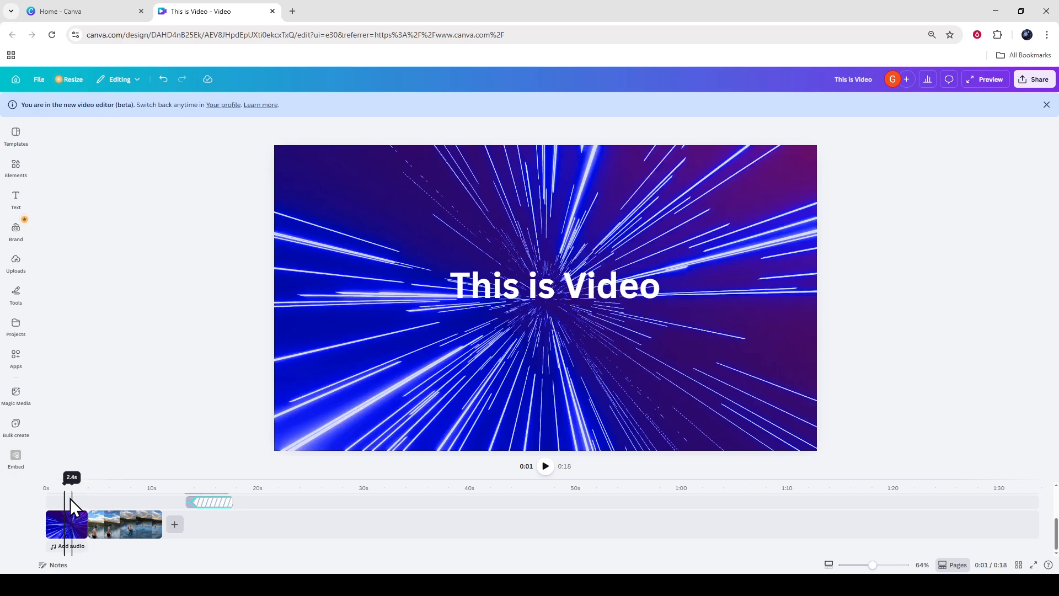
{"action": "mouse_move", "coordinate": [64, 487]}
{"action": "left_mouse_down"}
{"action": "mouse_move", "coordinate": [92, 488]}
{"action": "mouse_move", "coordinate": [74, 487]}
{"action": "left_mouse_up"}
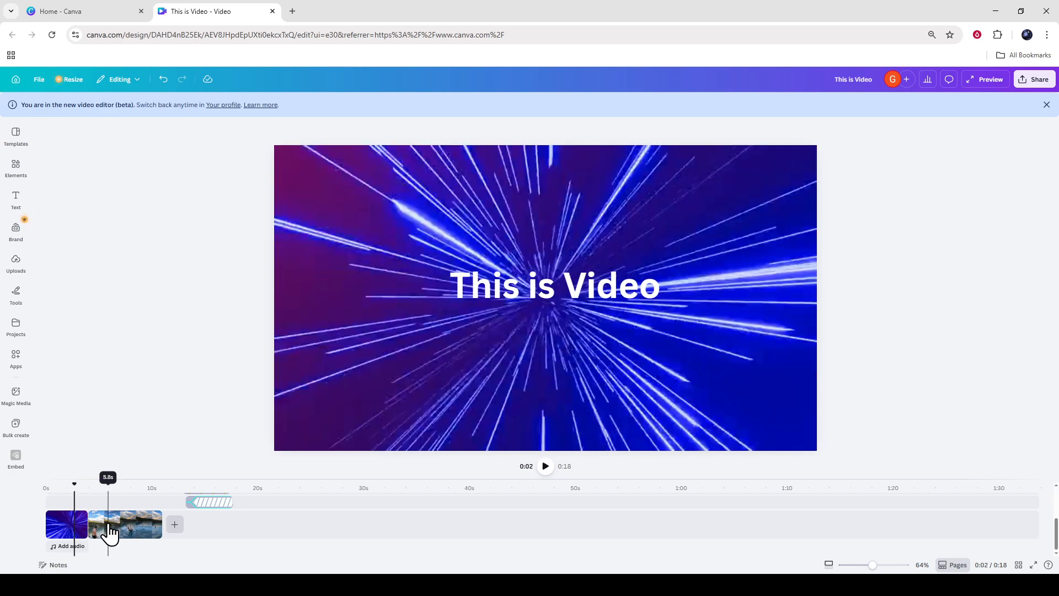
Add the popular music track "Push The Pedal (Instrumental)" to the audio track beneath the opening clips
{"action": "left_click", "coordinate": [61, 545]}
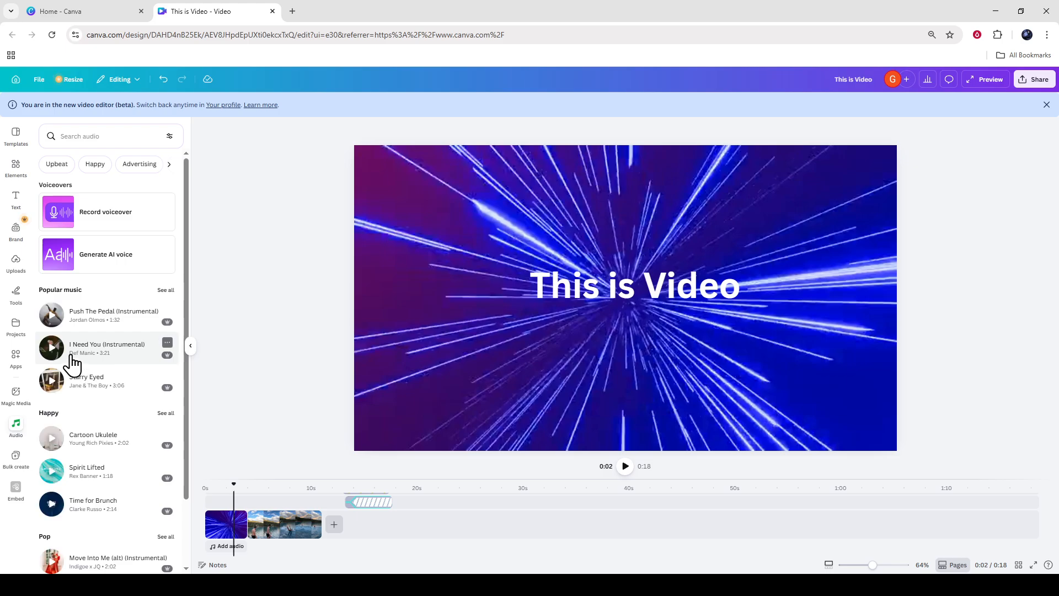
{"action": "left_click_drag", "start_coordinate": [78, 311], "coordinate": [221, 543]}
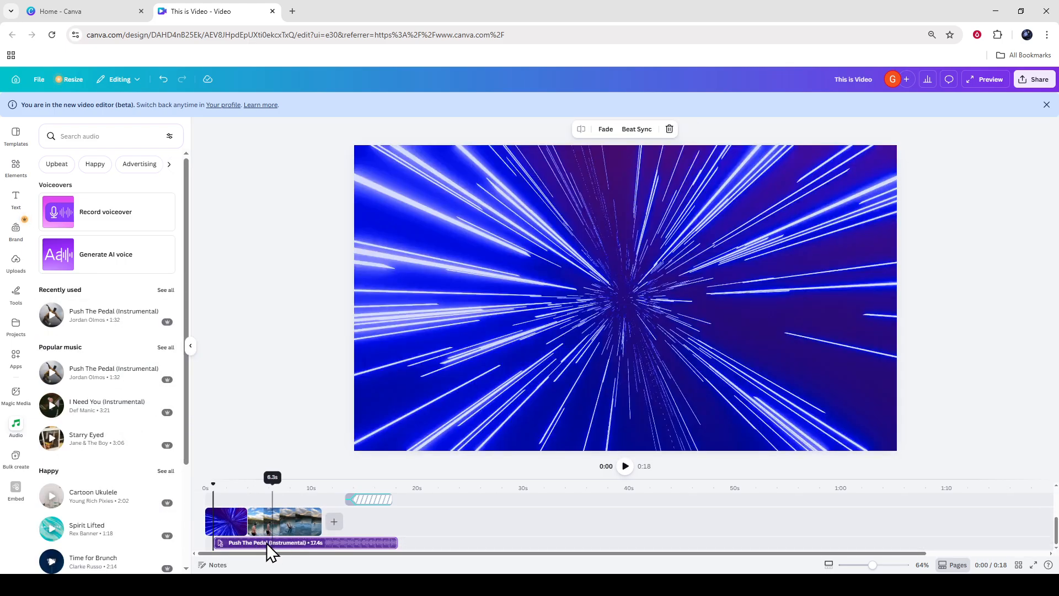
Examine how the music track lines up with the video by viewing the design at several points along its length
{"action": "left_click", "coordinate": [254, 544]}
{"action": "left_click", "coordinate": [232, 543]}
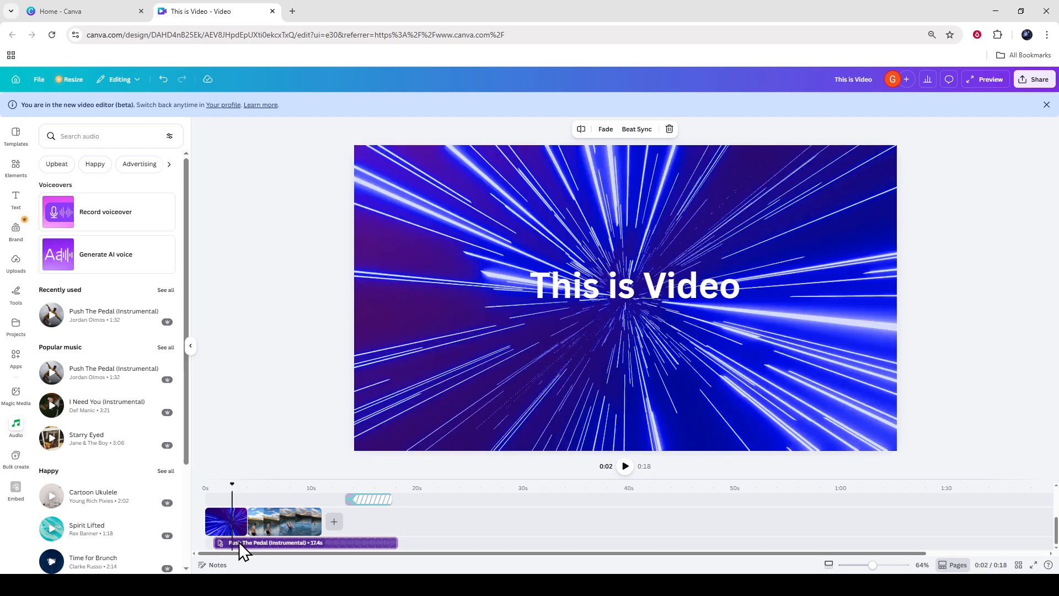
{"action": "left_click", "coordinate": [305, 543]}
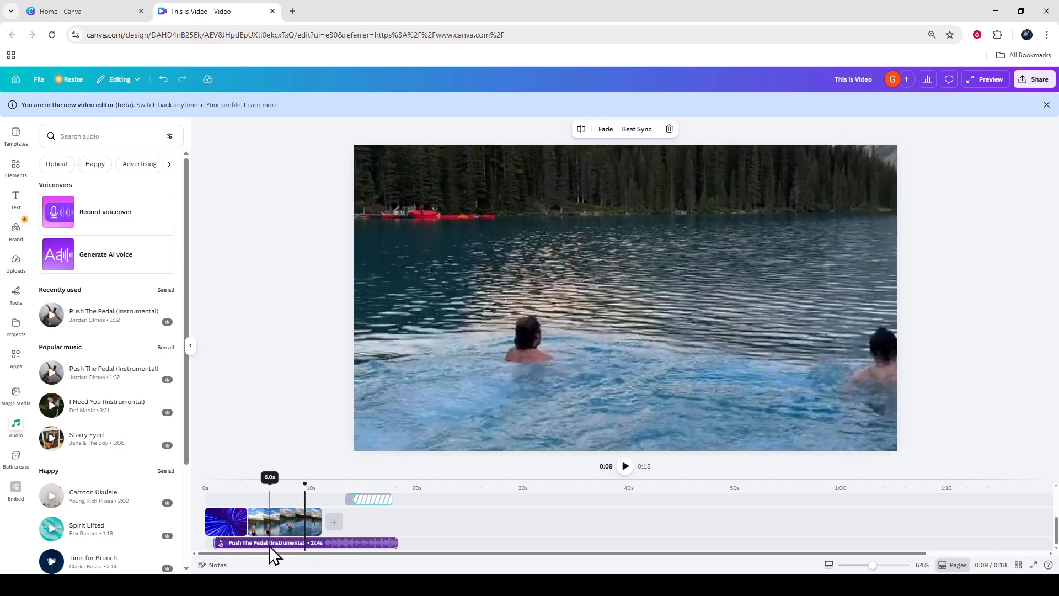
{"action": "left_click", "coordinate": [270, 544]}
{"action": "left_click", "coordinate": [329, 542]}
{"action": "left_click", "coordinate": [294, 543]}
{"action": "left_click", "coordinate": [366, 543]}
{"action": "left_click", "coordinate": [445, 542]}
{"action": "left_click", "coordinate": [380, 544]}
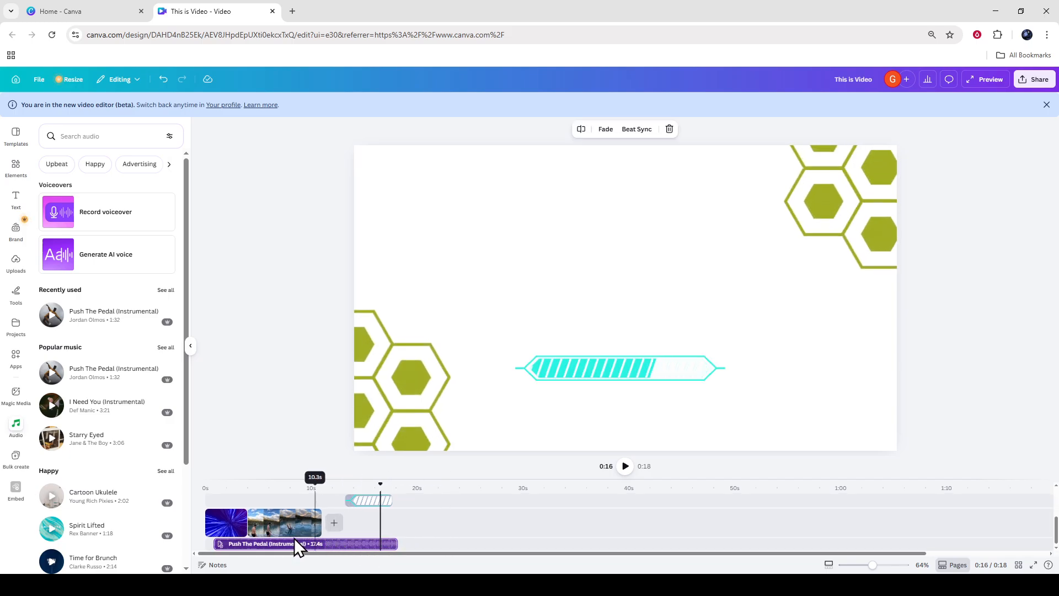
Review the lake clip's editing options and its white balance, light and color adjustments, then return to the full canvas
{"action": "left_click", "coordinate": [269, 525]}
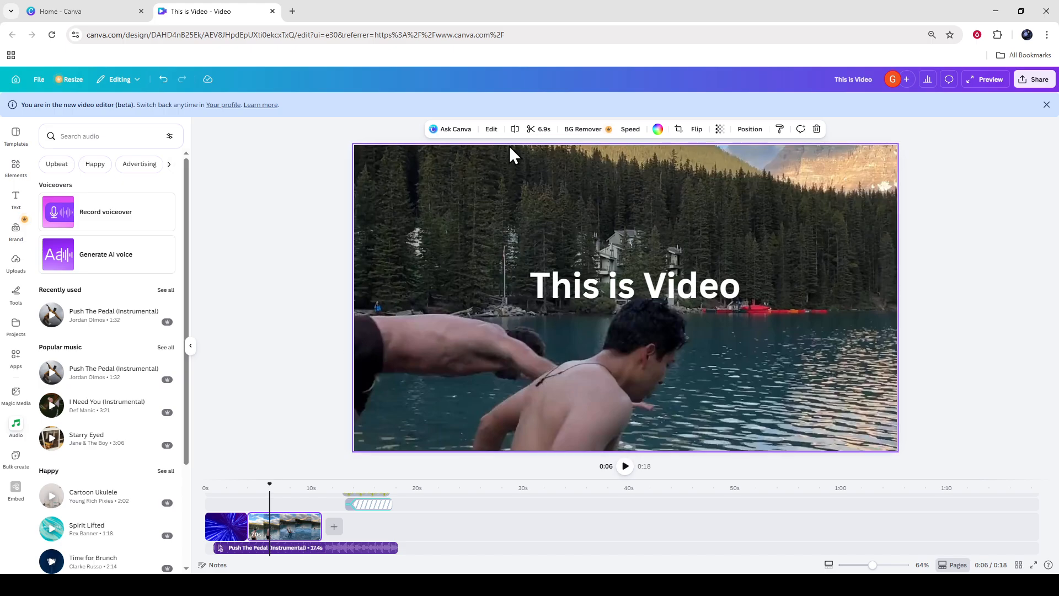
{"action": "left_click", "coordinate": [492, 130]}
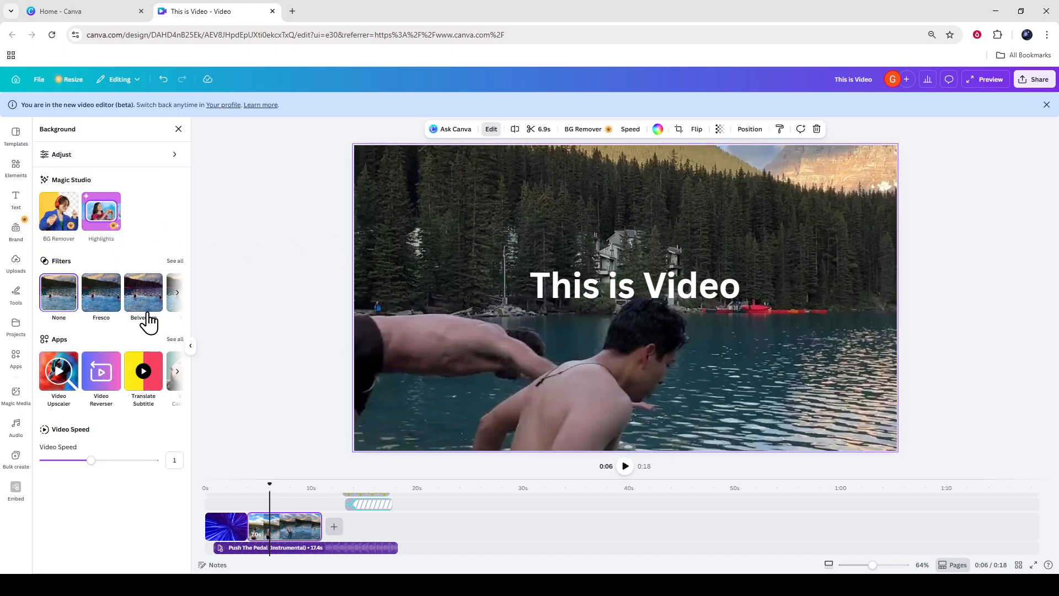
{"action": "left_click", "coordinate": [113, 156]}
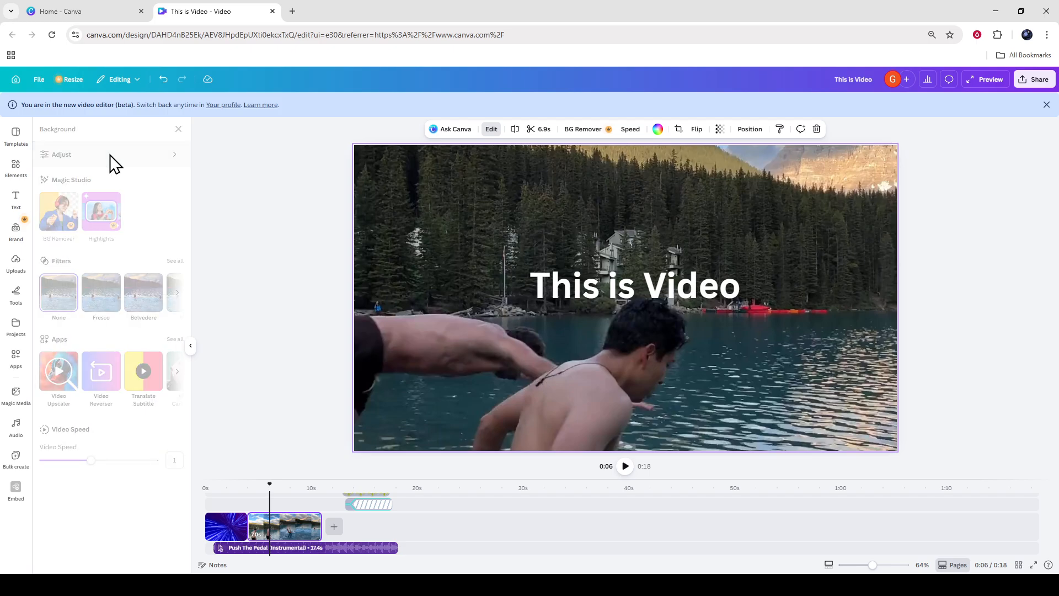
{"action": "scroll", "coordinate": [147, 372], "scroll_direction": "down", "scroll_amount": 1}
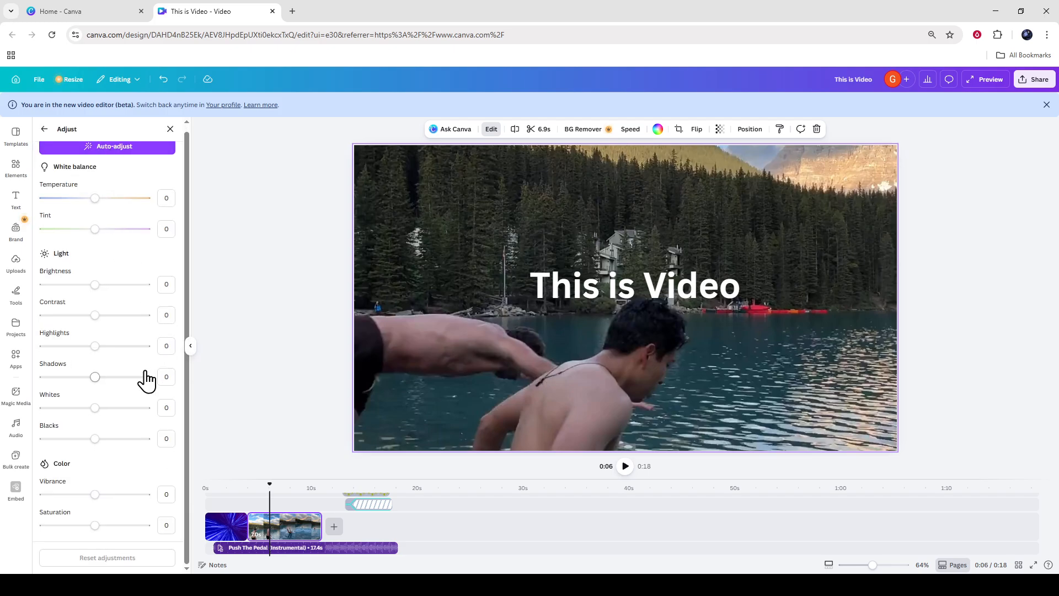
{"action": "left_click", "coordinate": [190, 346]}
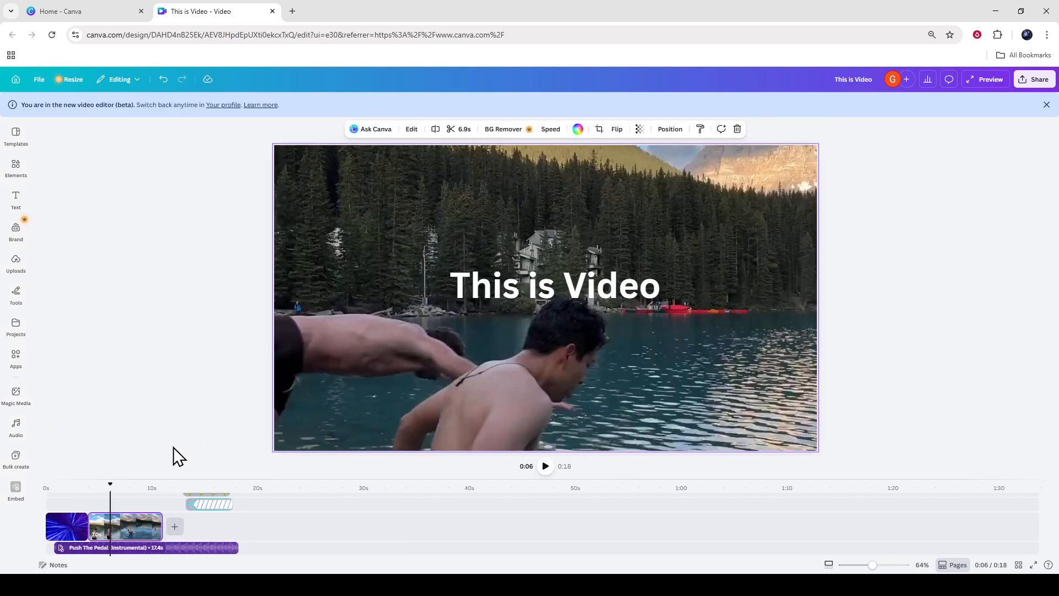
Apply a Circle Wipe transition between the light-streak clip and the lake clip after trying Dissolve
{"action": "left_click_drag", "start_coordinate": [109, 485], "coordinate": [61, 483]}
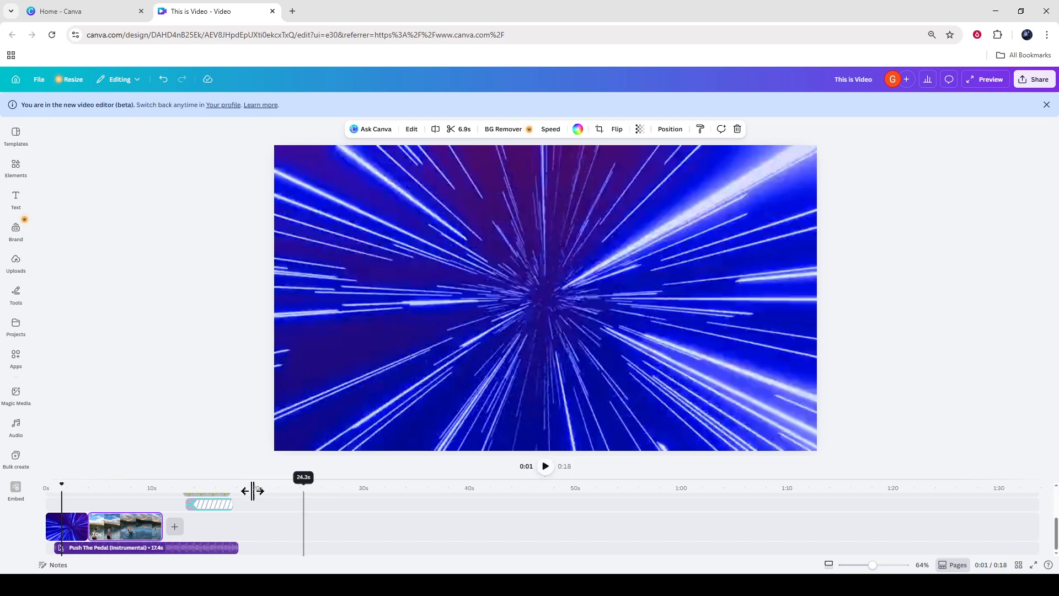
{"action": "left_click_drag", "start_coordinate": [62, 488], "coordinate": [127, 495]}
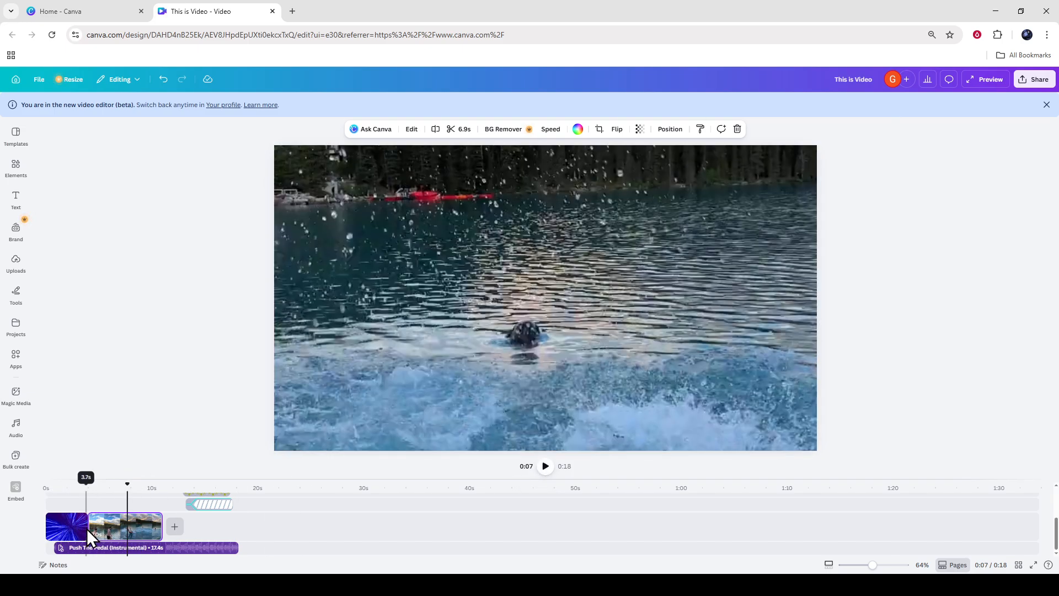
{"action": "left_click", "coordinate": [88, 530]}
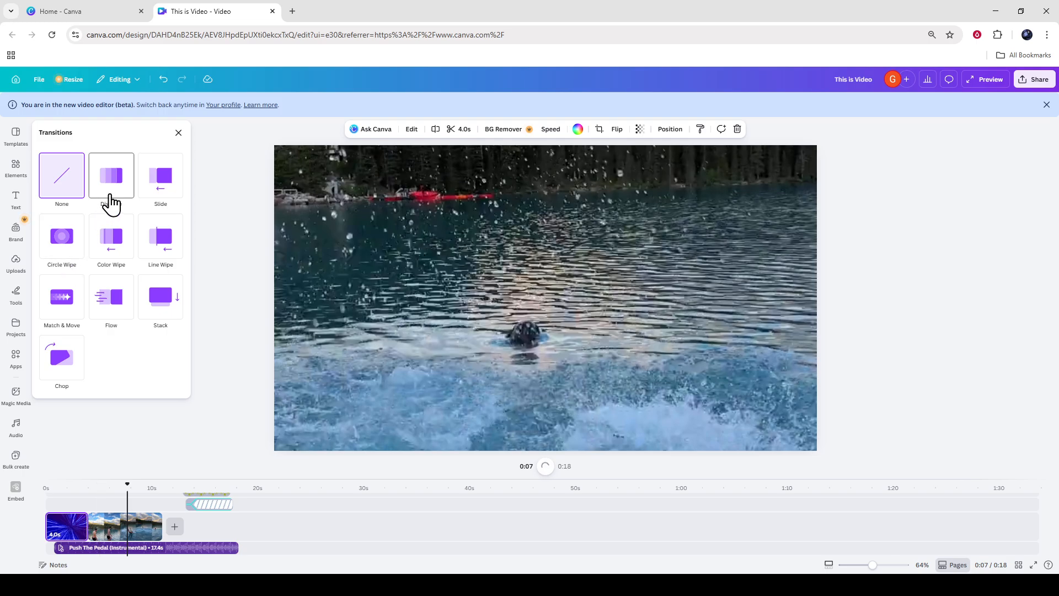
{"action": "left_click", "coordinate": [131, 194]}
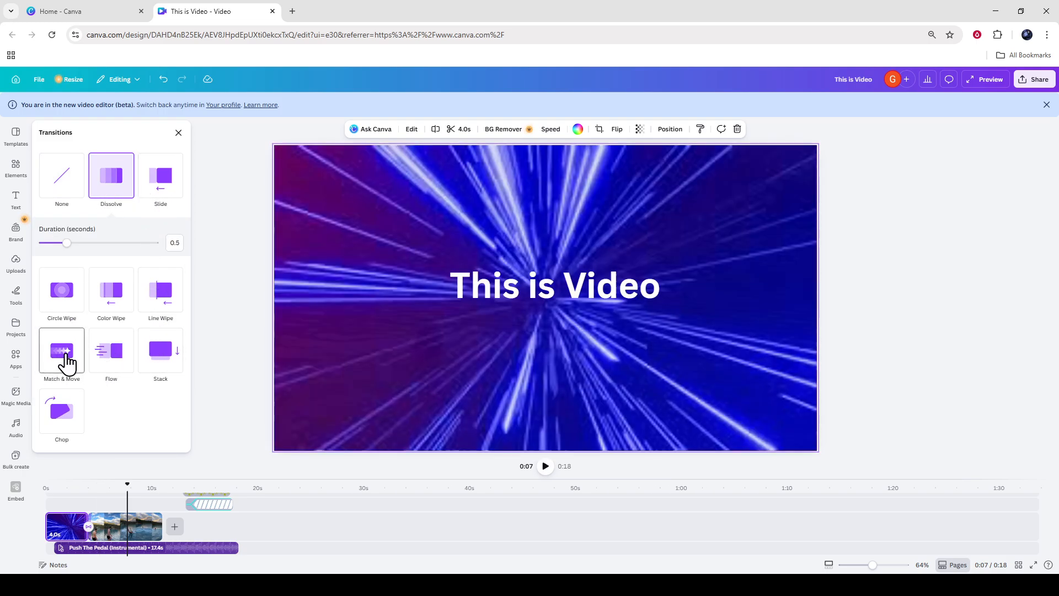
{"action": "left_click", "coordinate": [60, 292]}
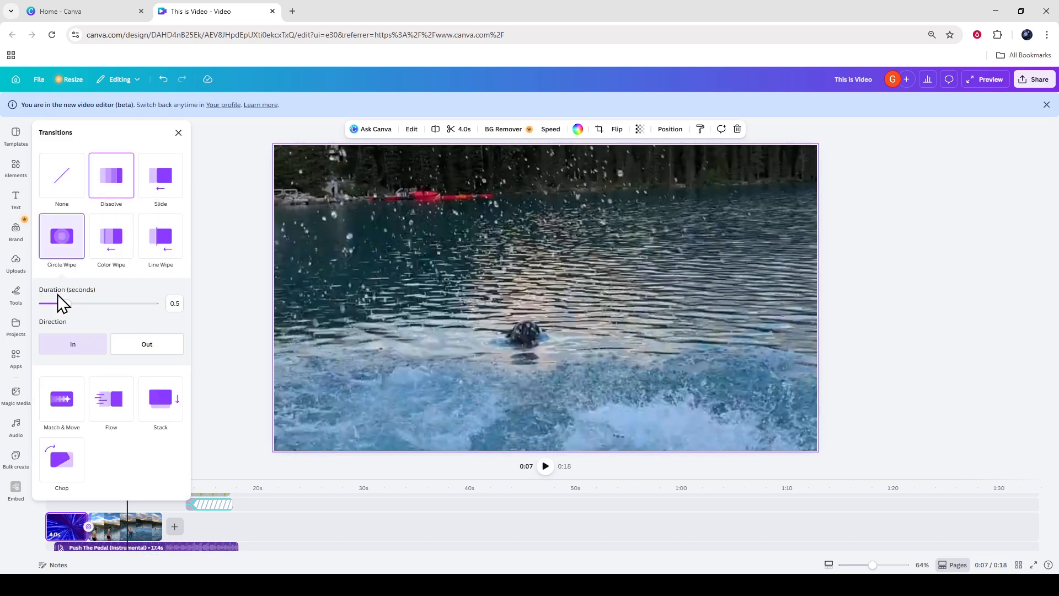
{"action": "left_click", "coordinate": [221, 331]}
Download the design as an MP4 video at 1080p (HD) quality
{"action": "left_click", "coordinate": [1032, 81]}
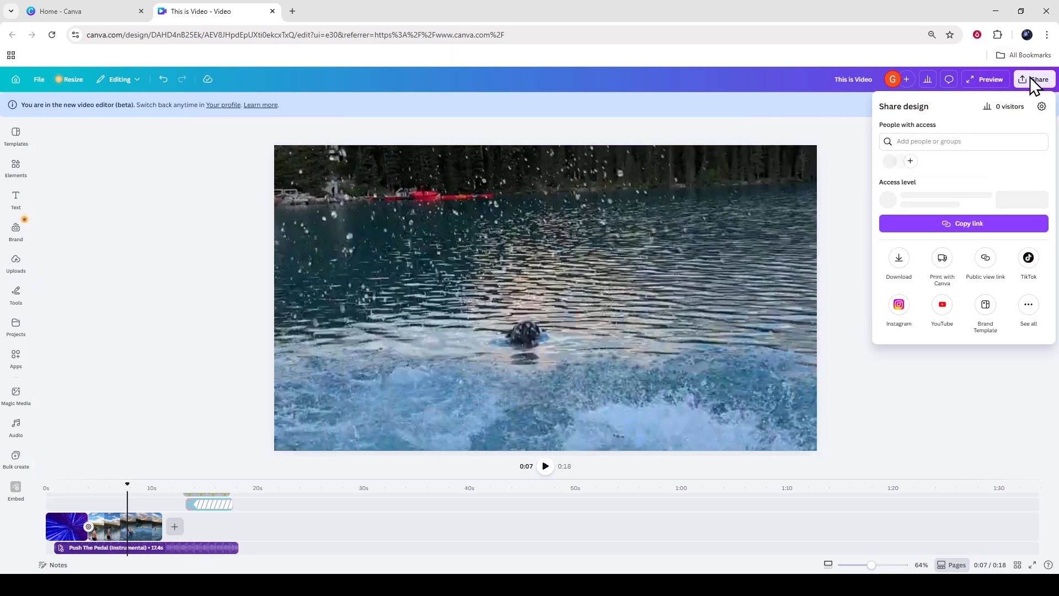
{"action": "left_click", "coordinate": [899, 260]}
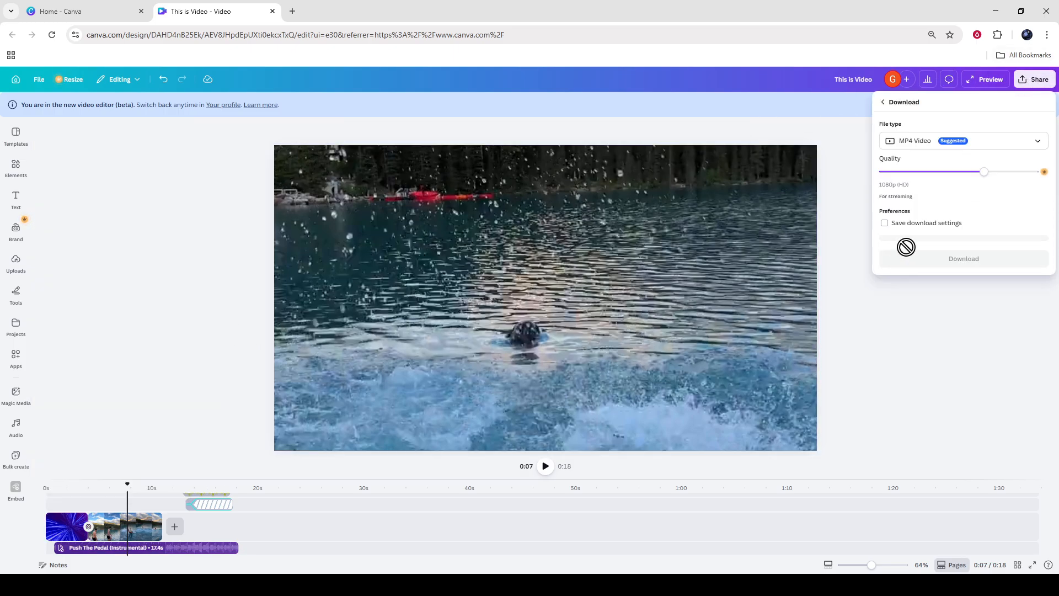
{"action": "left_click", "coordinate": [920, 147]}
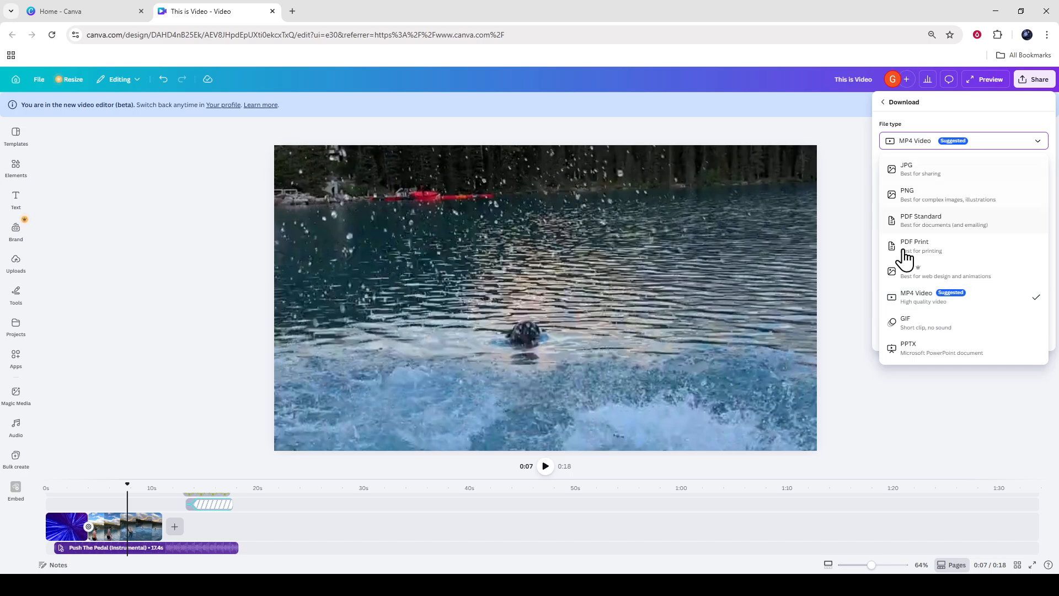
{"action": "left_click", "coordinate": [920, 301]}
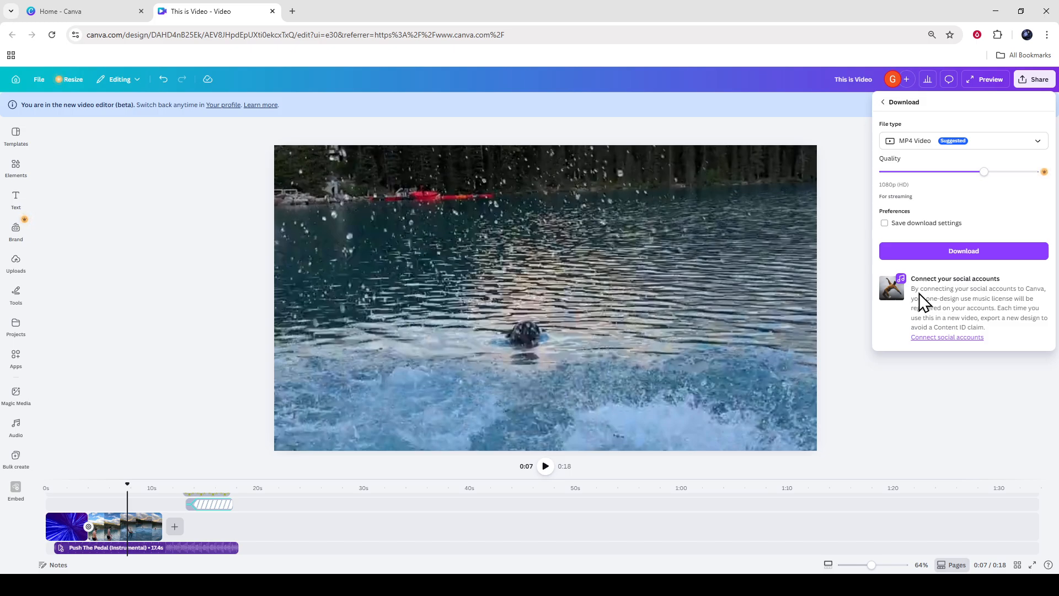
{"action": "left_click", "coordinate": [969, 255]}
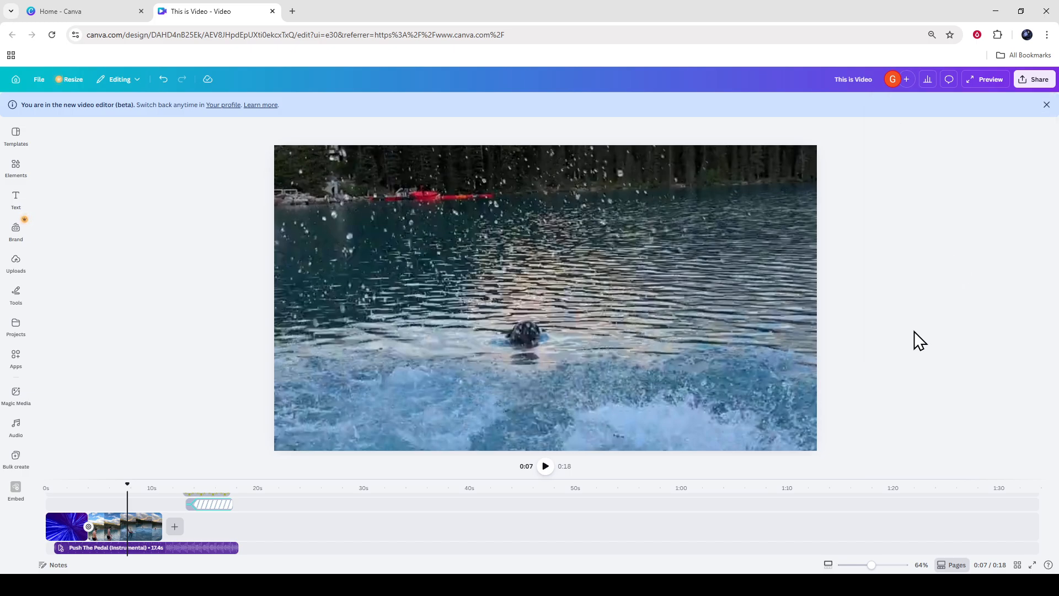